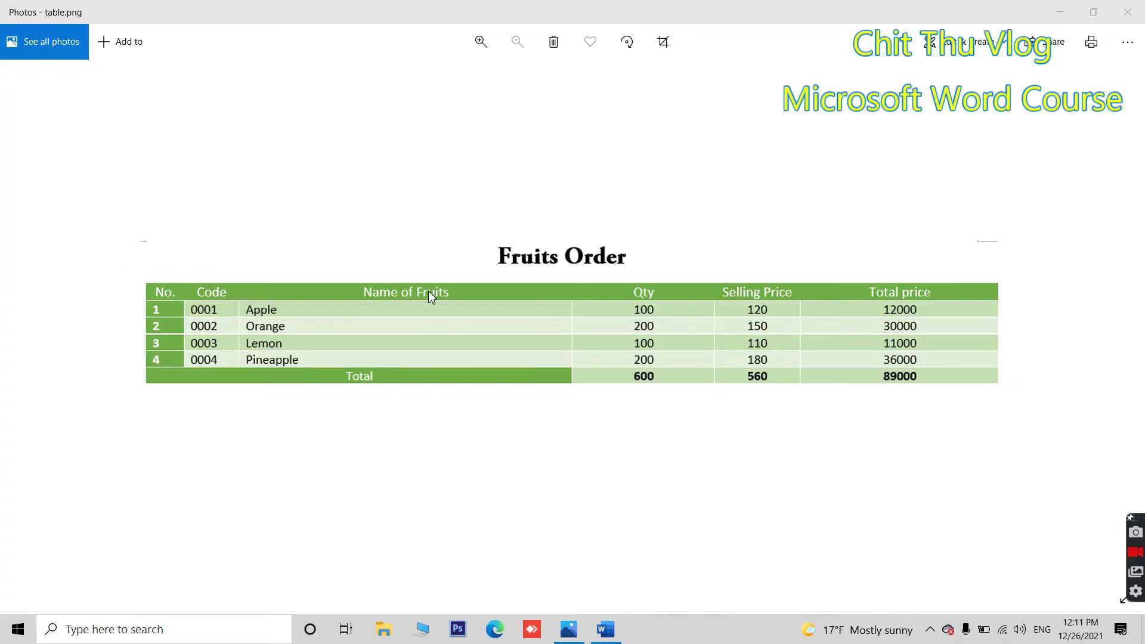
In the blank document, type the title 'Fruits Order', fix its typo, and add an empty line beneath
{"action": "left_click", "coordinate": [606, 629]}
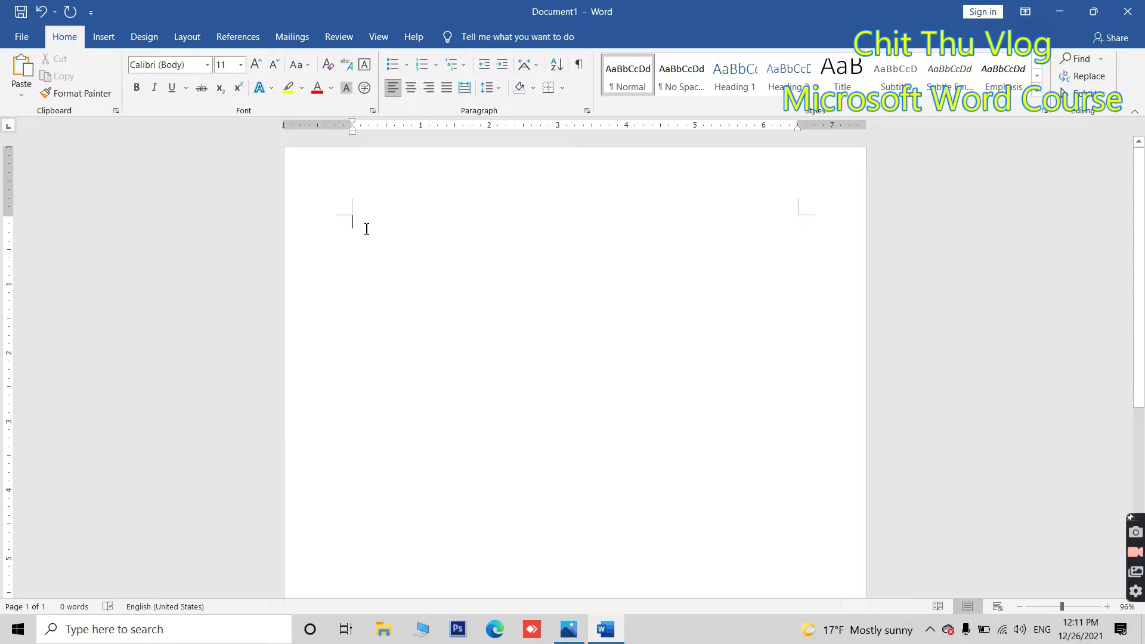
{"action": "type", "text": "Frutits Order"}
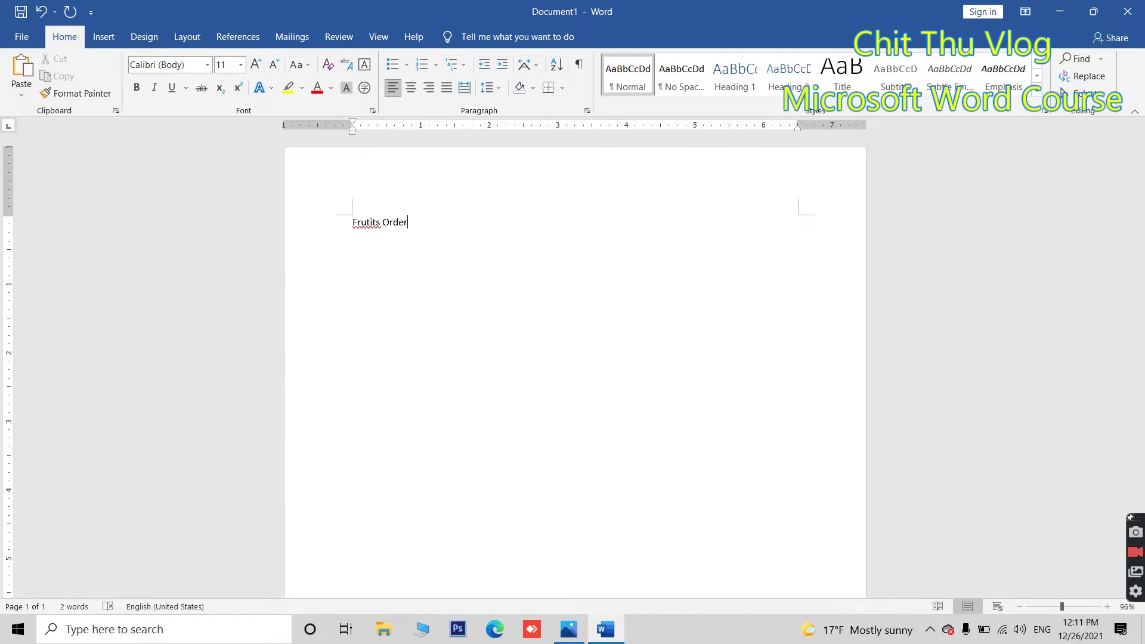
{"action": "left_click", "coordinate": [381, 222]}
{"action": "key", "text": "BackSpace"}
{"action": "key", "text": "BackSpace"}
{"action": "key", "text": "BackSpace"}
{"action": "key", "text": "BackSpace"}
{"action": "key", "text": "BackSpace"}
{"action": "type", "text": "uits"}
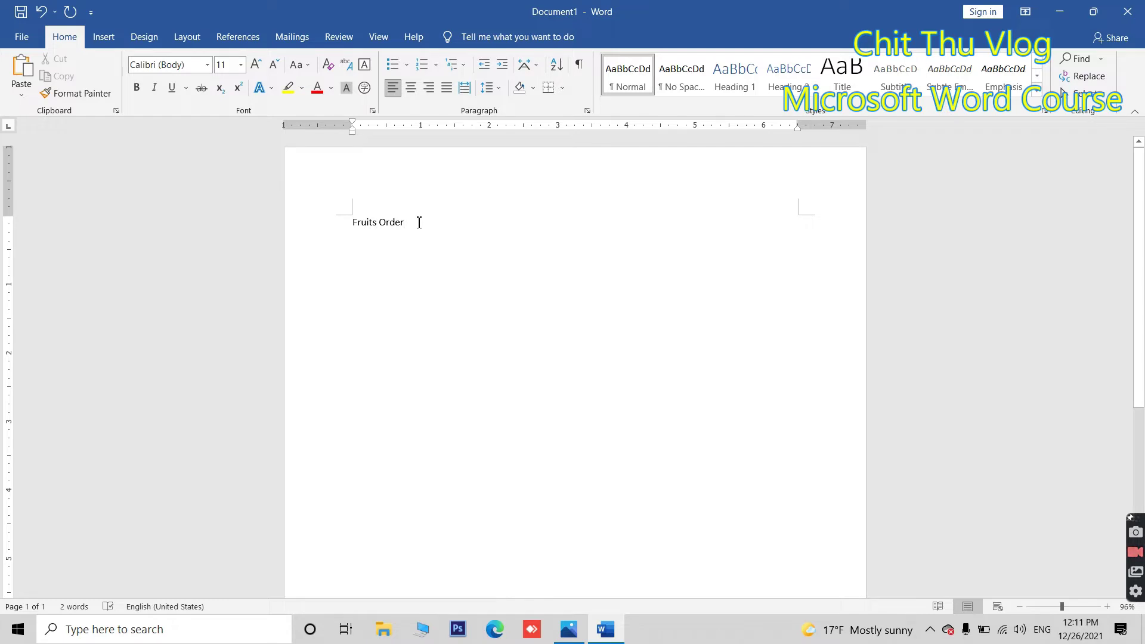
{"action": "key", "text": "Return"}
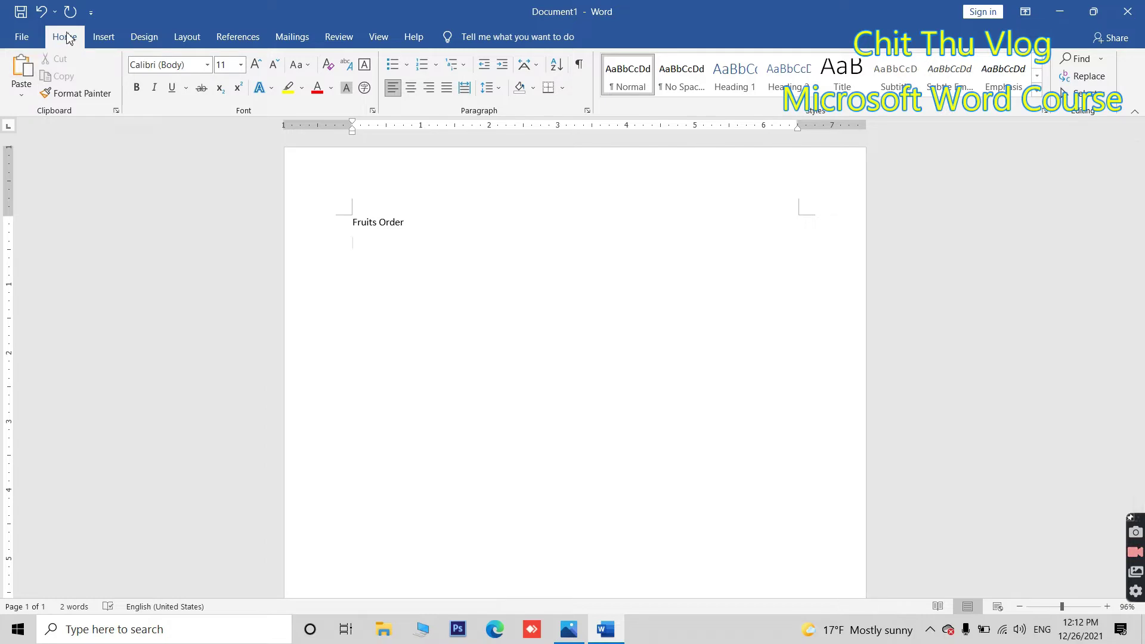
{"action": "left_click", "coordinate": [102, 37]}
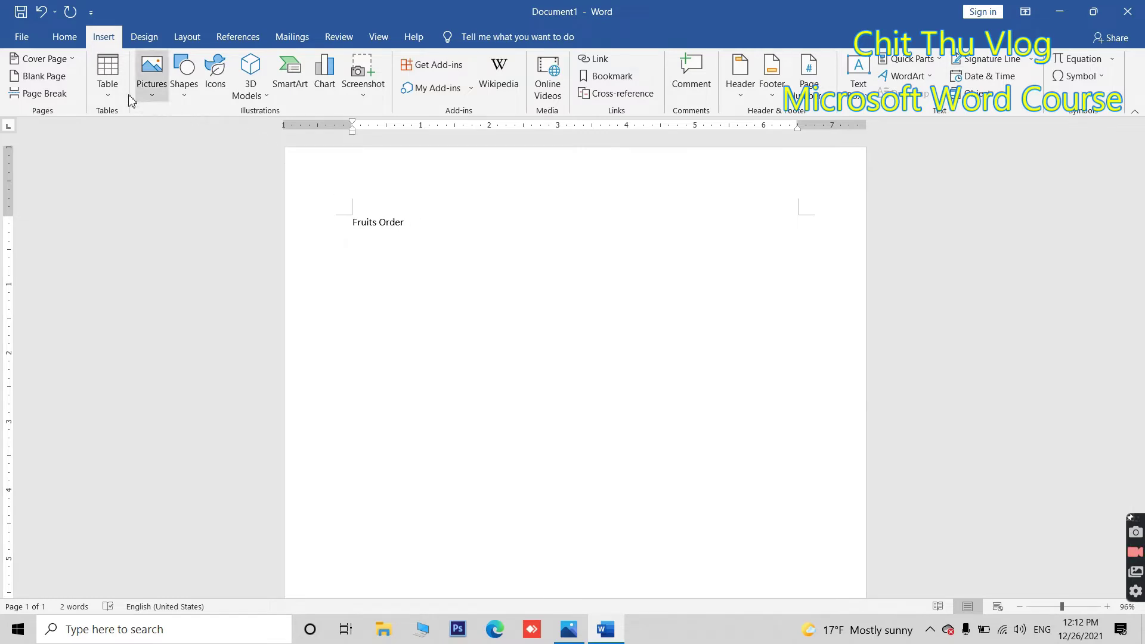
Insert an embedded Excel Spreadsheet below the title from the Table menu
{"action": "left_click", "coordinate": [105, 97]}
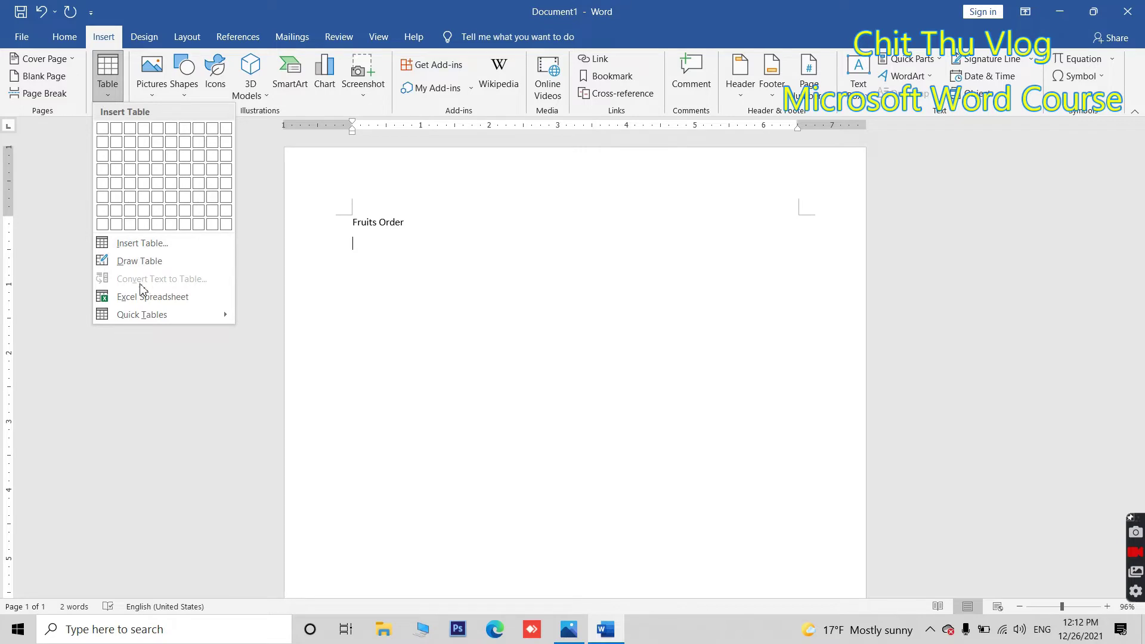
{"action": "left_click", "coordinate": [169, 304]}
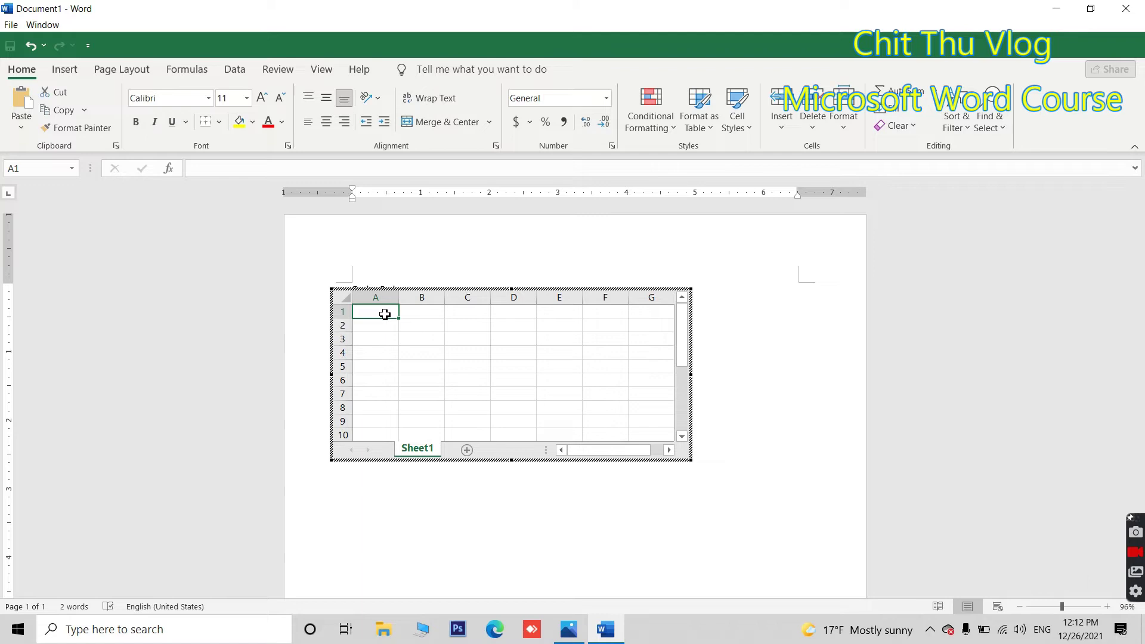
Enter headers No, Code and Name of Fruits in A1:C1 and widen column C
{"action": "type", "text": "No"}
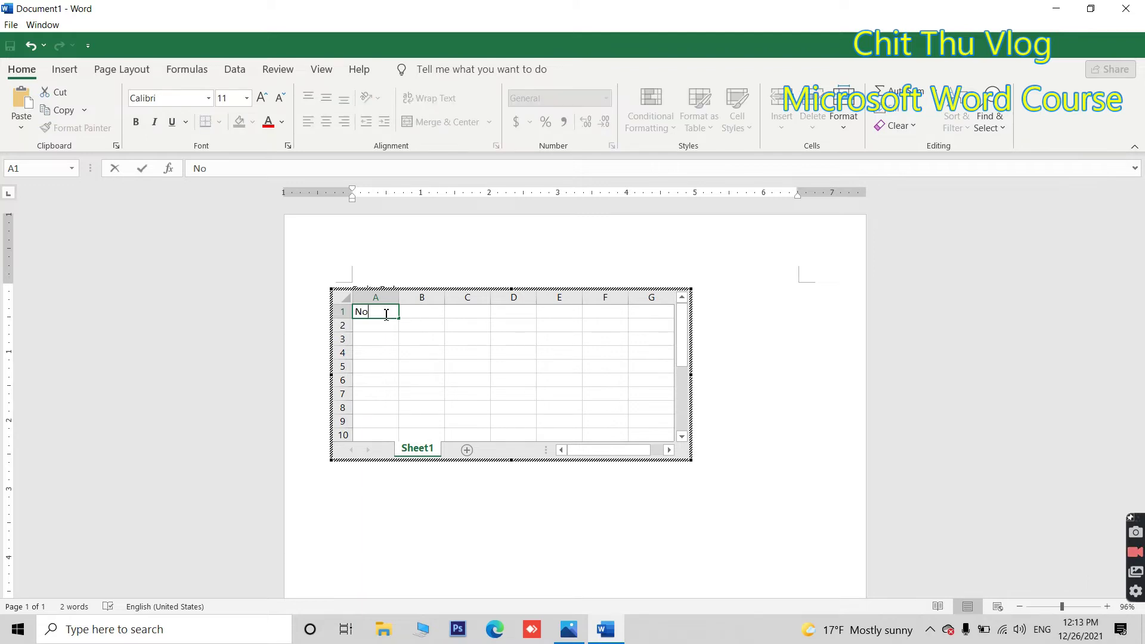
{"action": "key", "text": "Tab"}
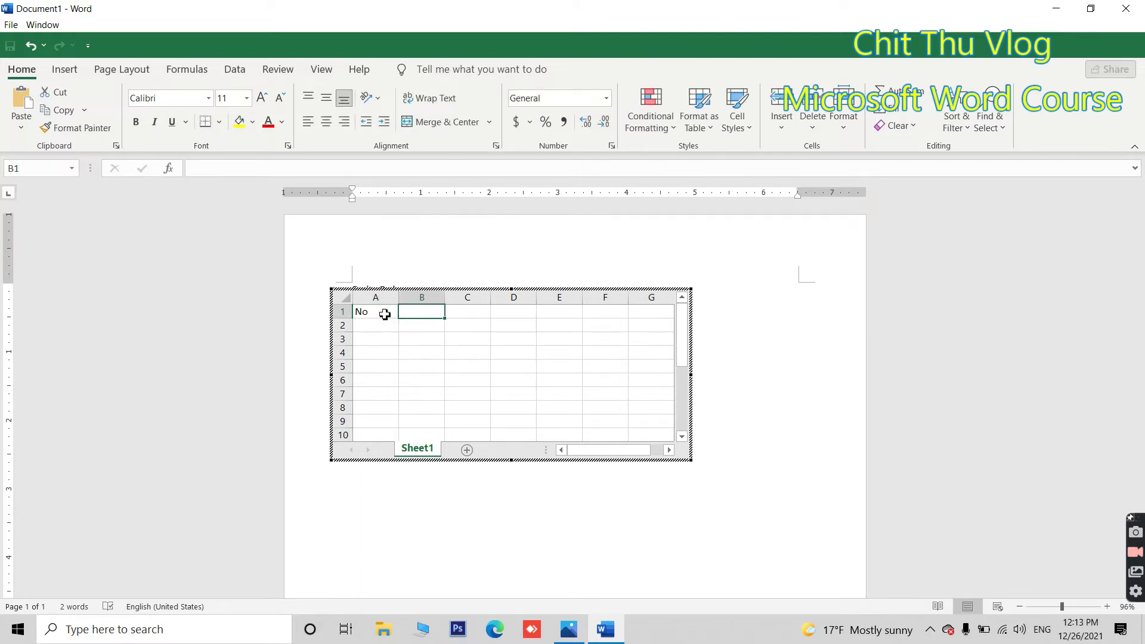
{"action": "type", "text": "Code"}
{"action": "key", "text": "Tab"}
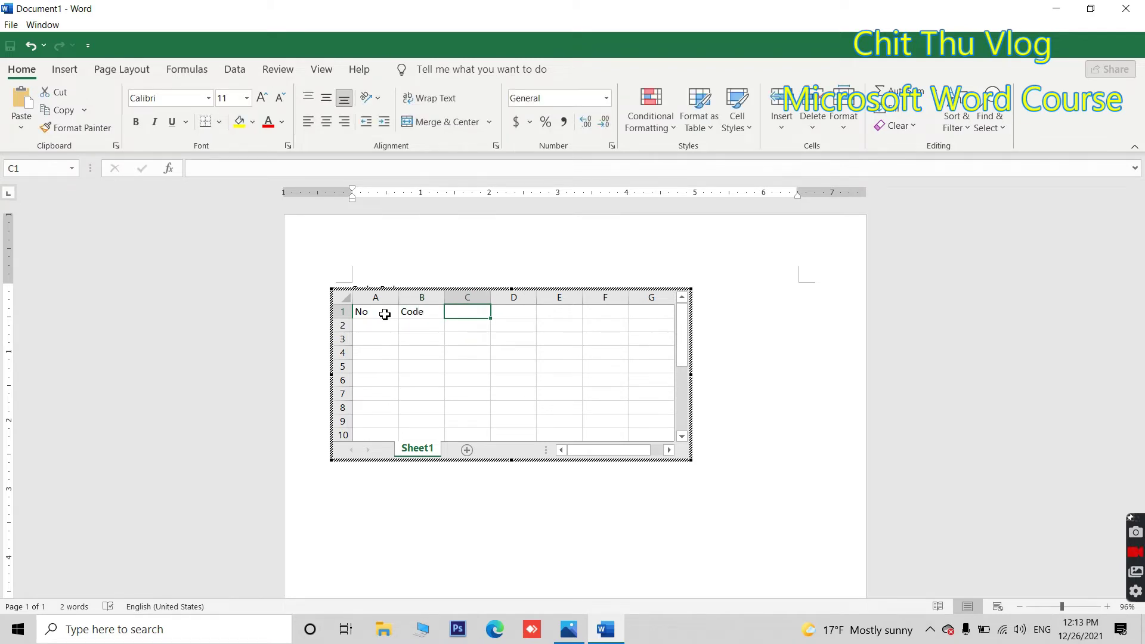
{"action": "type", "text": "Name of "}
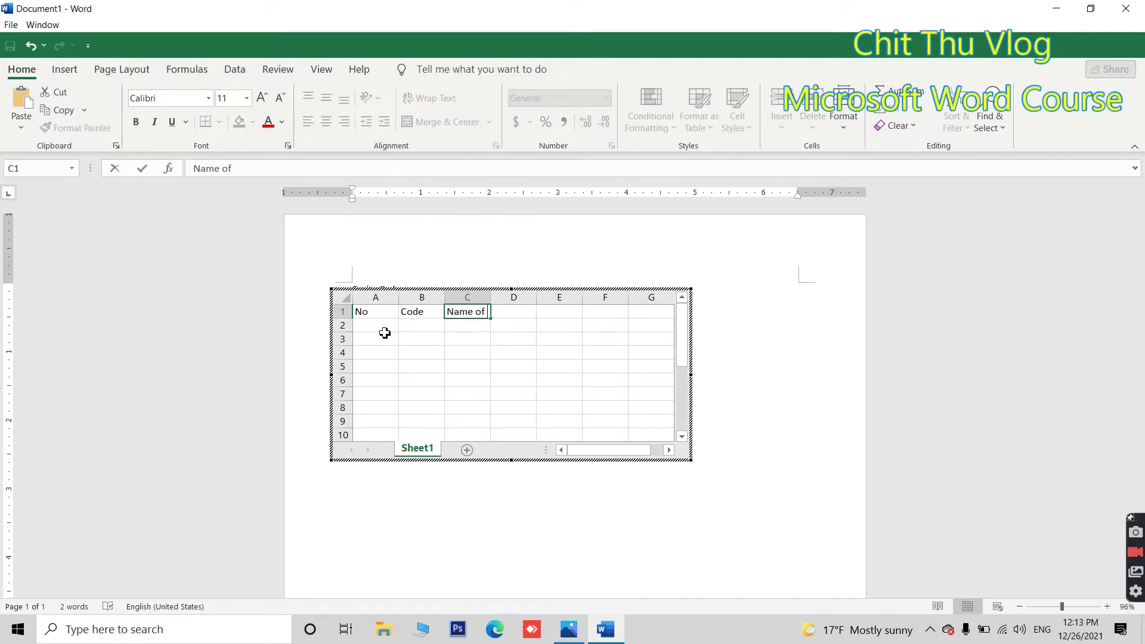
{"action": "type", "text": "Fruits"}
{"action": "left_click", "coordinate": [498, 340]}
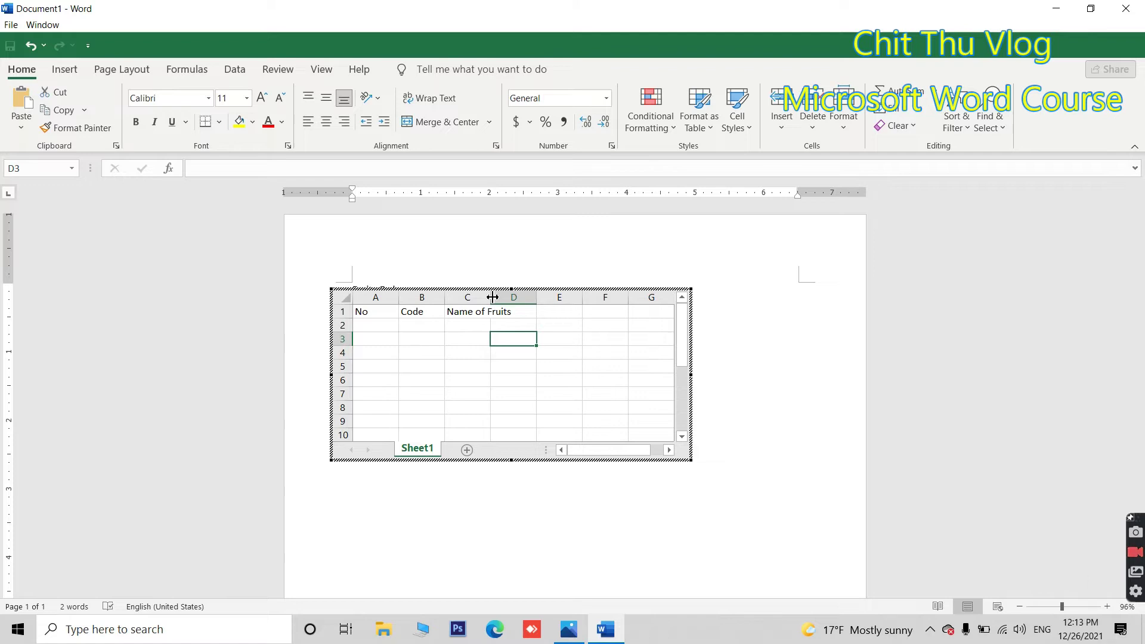
{"action": "left_click_drag", "start_coordinate": [492, 297], "coordinate": [543, 298]}
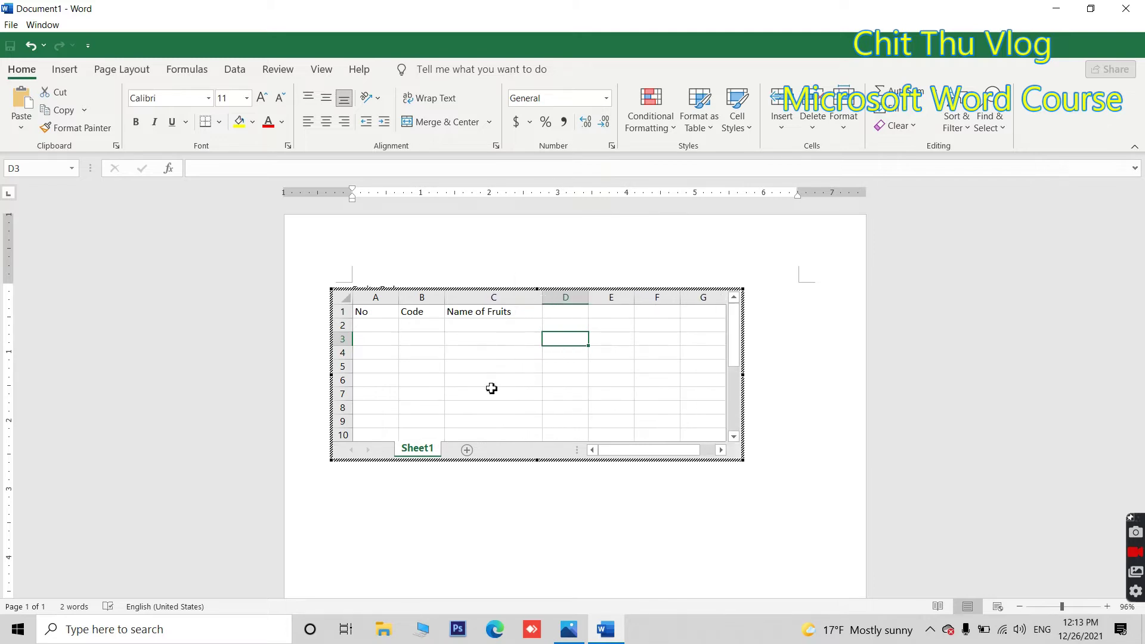
Enter headers Qty, Selling Price and Total in D1:F1, widening column E
{"action": "left_click", "coordinate": [564, 312]}
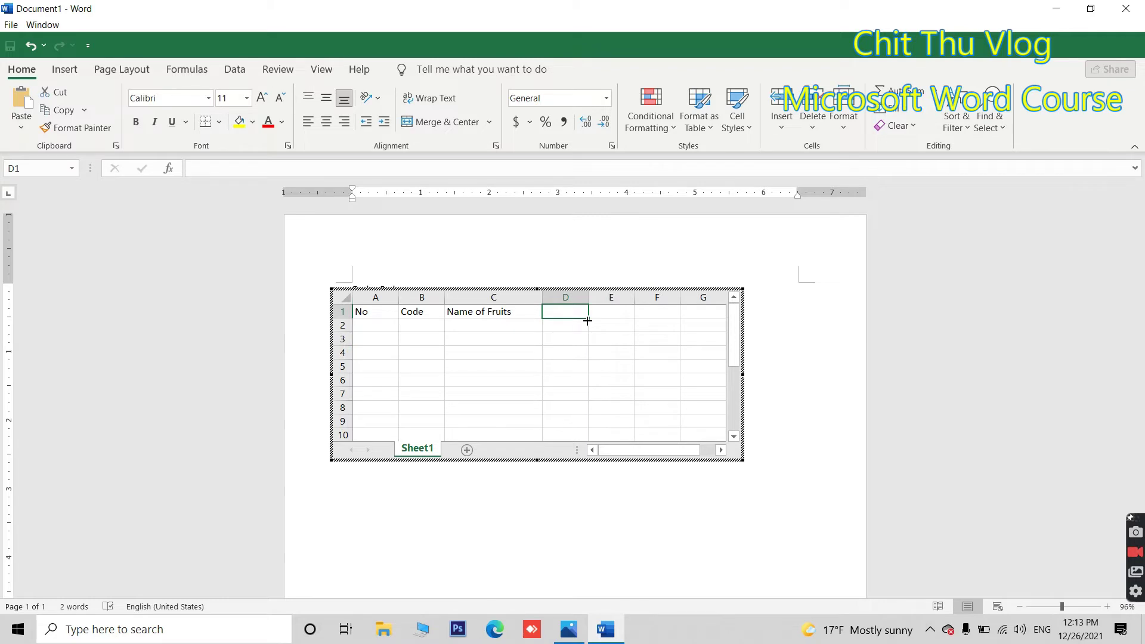
{"action": "type", "text": "Qty"}
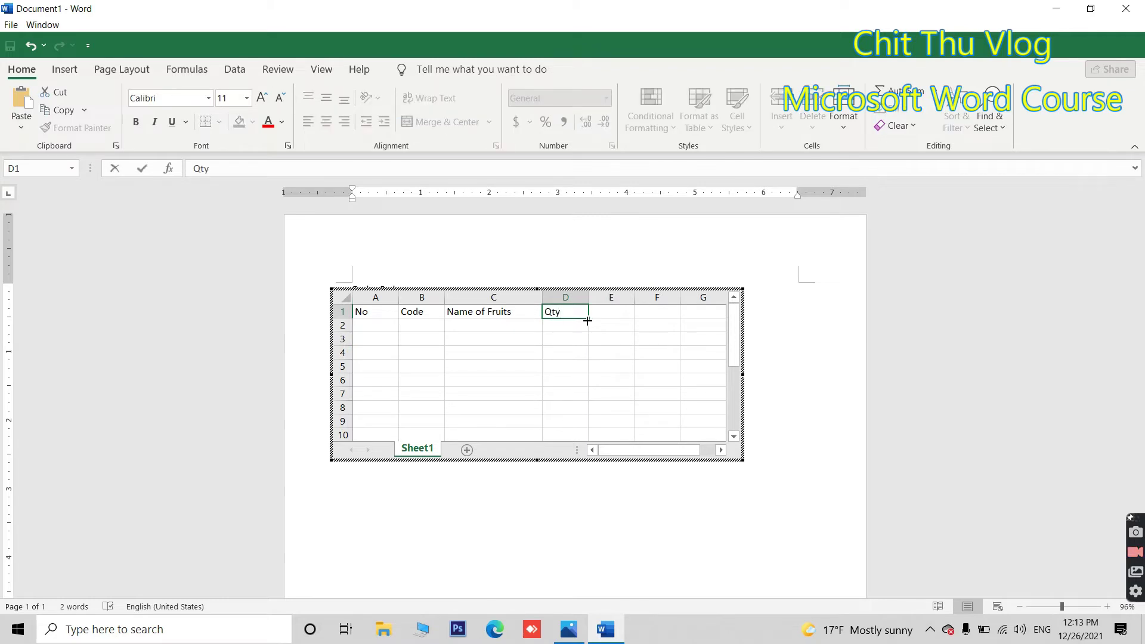
{"action": "key", "text": "Tab"}
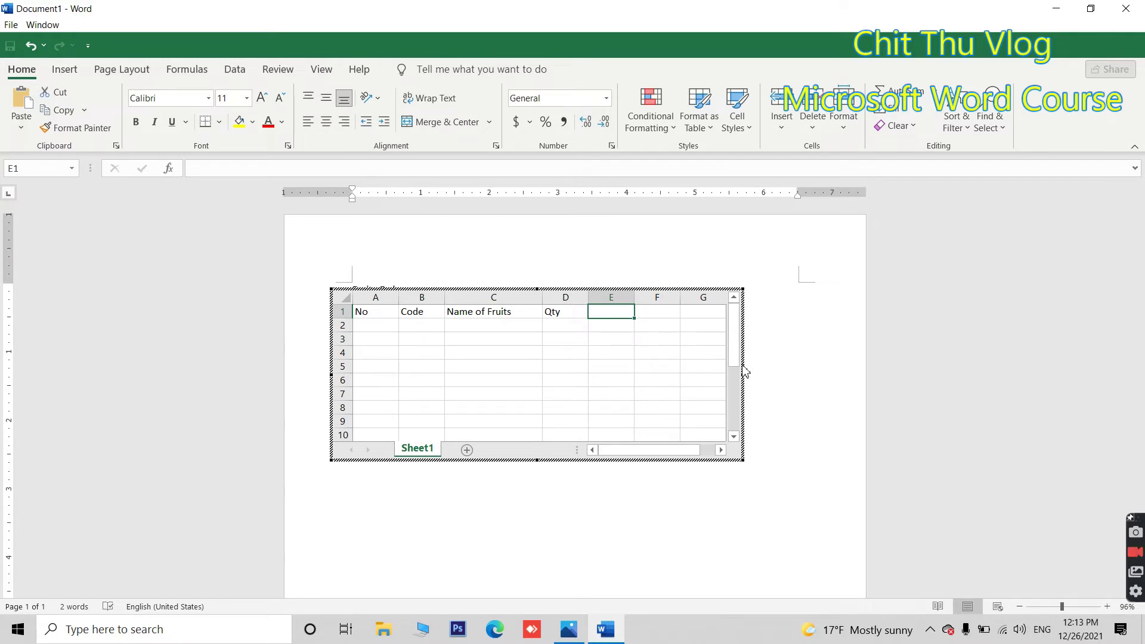
{"action": "type", "text": "Sell"}
{"action": "type", "text": "Pri"}
{"action": "key", "text": "BackSpace"}
{"action": "key", "text": "BackSpace"}
{"action": "key", "text": "BackSpace"}
{"action": "type", "text": "Price"}
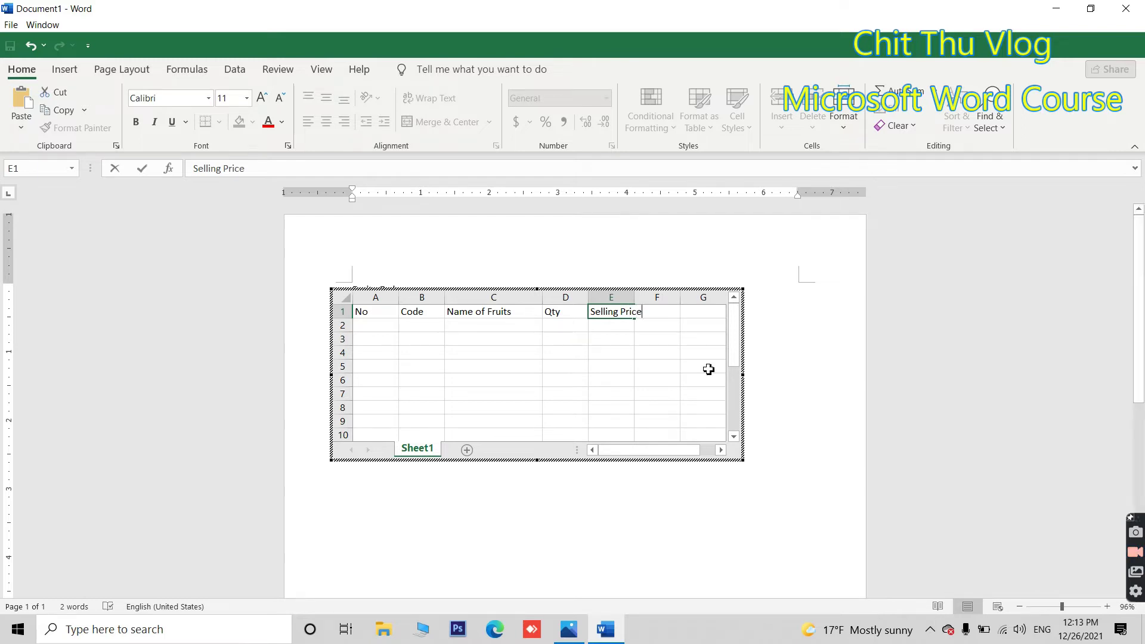
{"action": "left_click", "coordinate": [631, 297]}
{"action": "left_click_drag", "start_coordinate": [635, 297], "coordinate": [644, 297]}
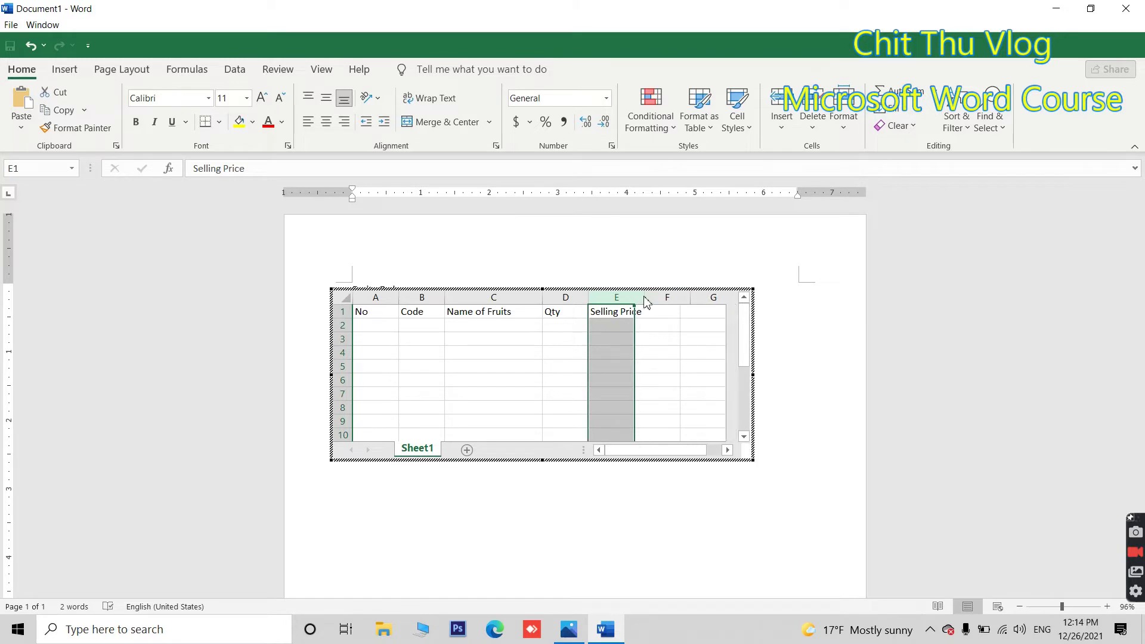
{"action": "left_click", "coordinate": [659, 340]}
{"action": "left_click", "coordinate": [671, 311]}
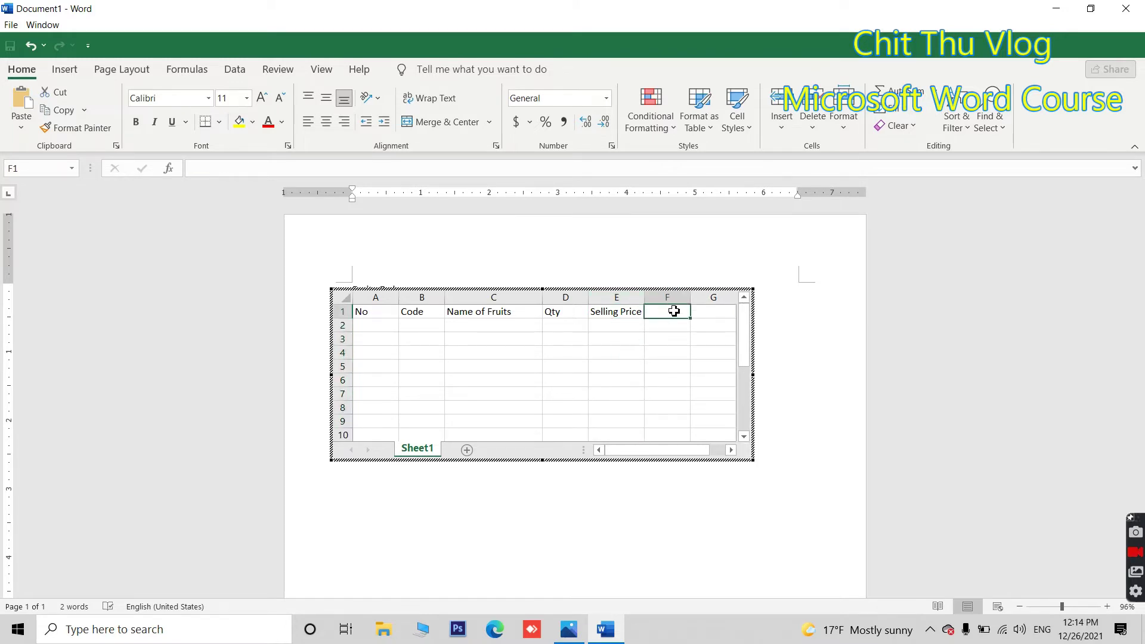
{"action": "type", "text": "Total"}
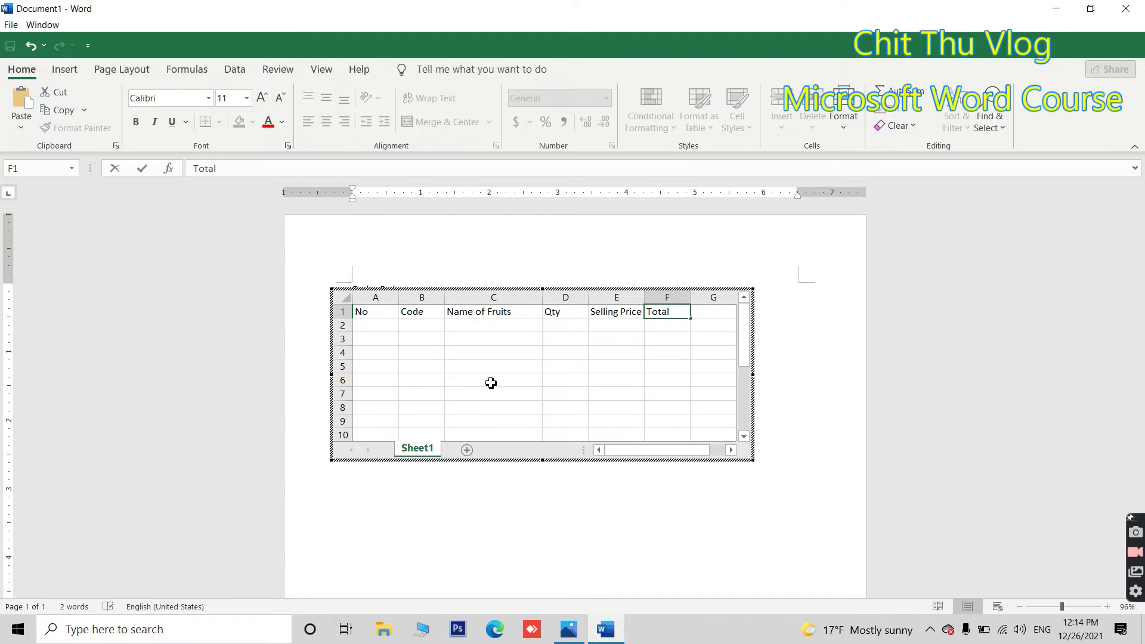
Fill row 2 with 1, 0001, Orange, 100 and 20
{"action": "left_click", "coordinate": [373, 327]}
{"action": "type", "text": "1"}
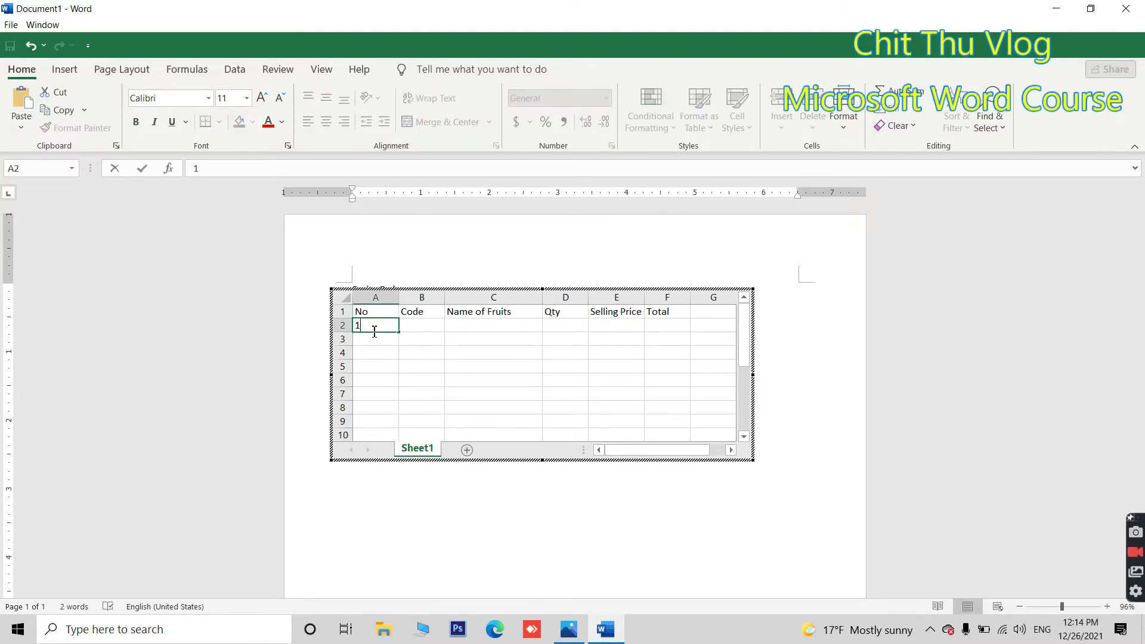
{"action": "key", "text": "Tab"}
{"action": "type", "text": "0001"}
{"action": "key", "text": "Tab"}
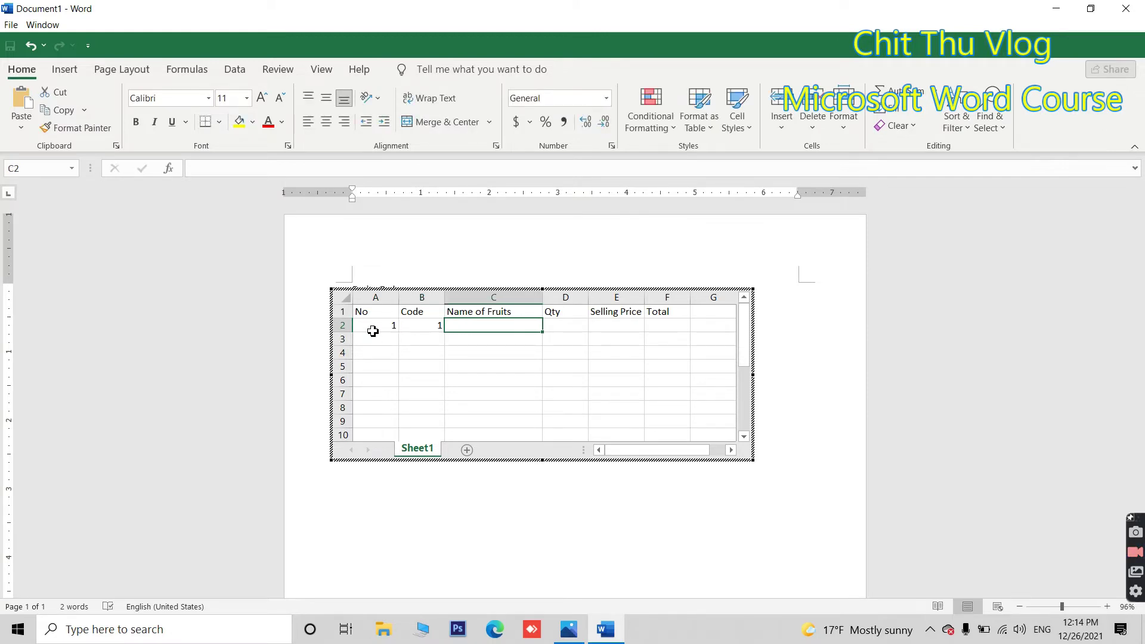
{"action": "type", "text": "O"}
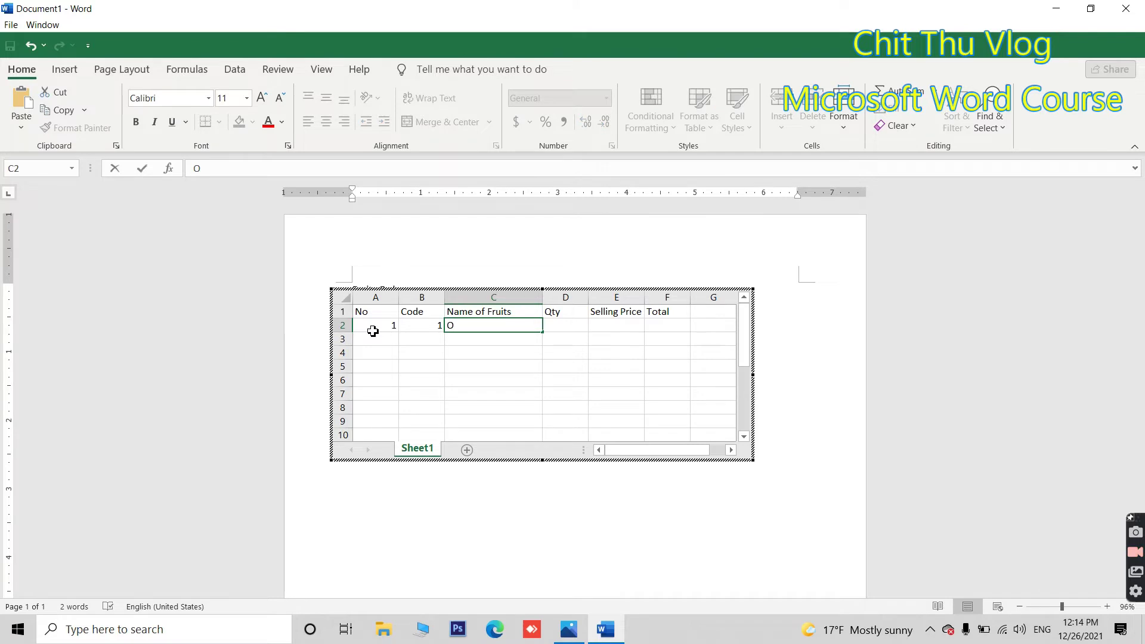
{"action": "type", "text": "range"}
{"action": "key", "text": "Tab"}
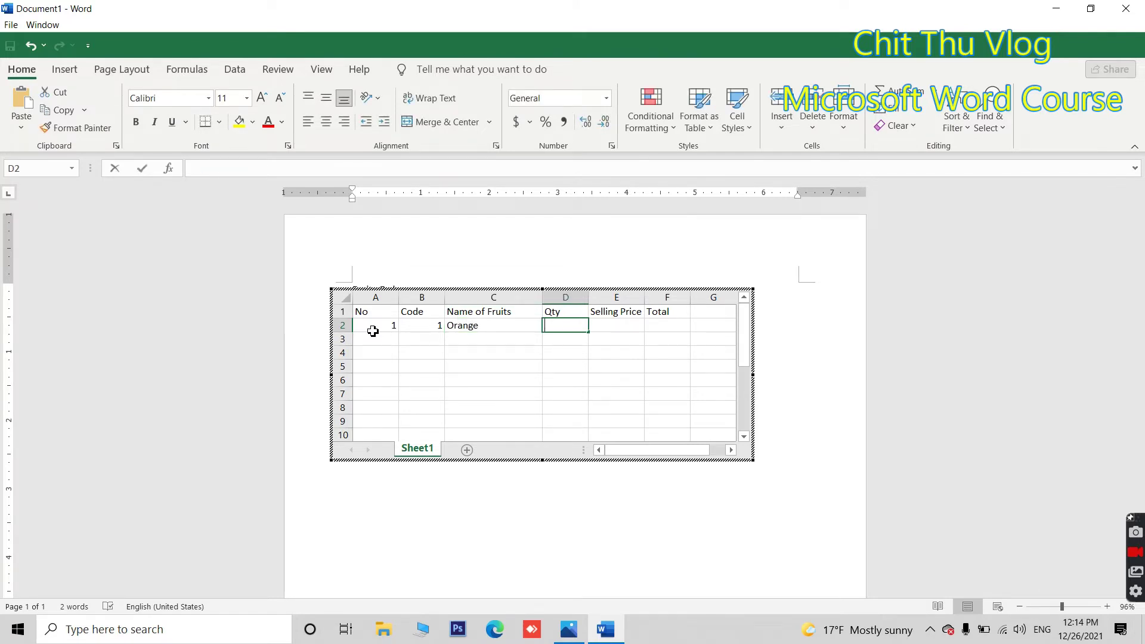
{"action": "type", "text": "100"}
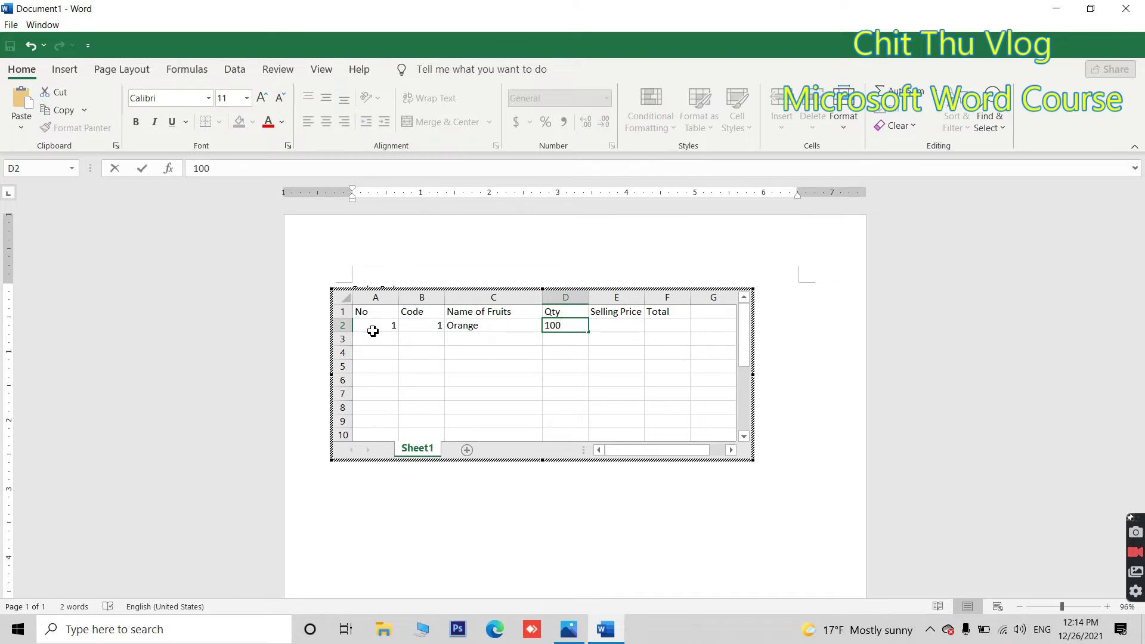
{"action": "key", "text": "Tab"}
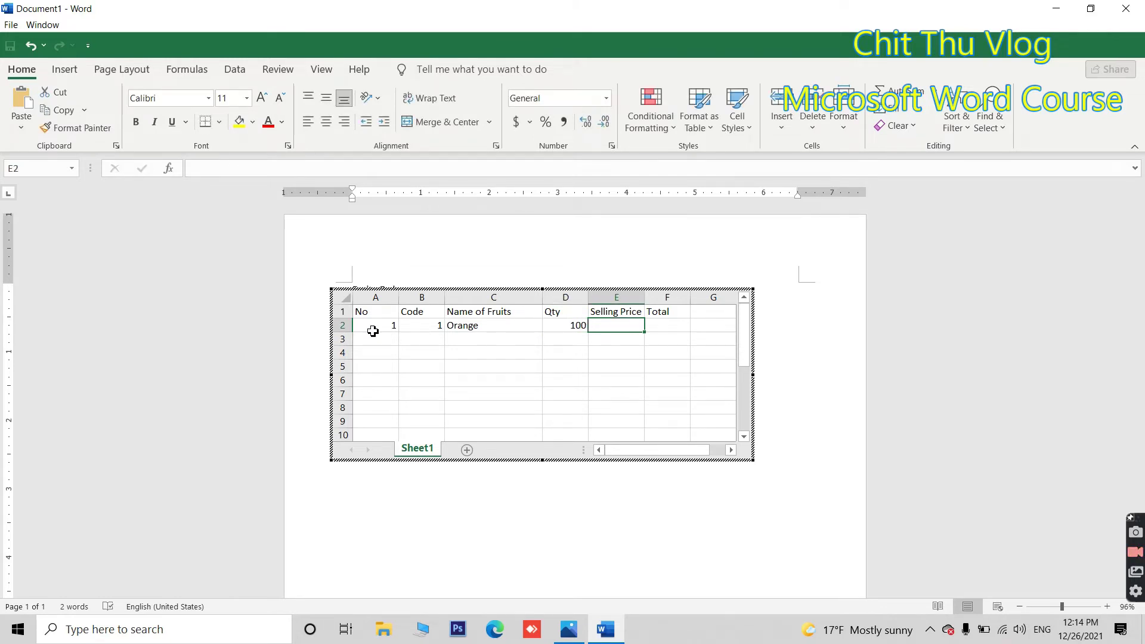
{"action": "type", "text": "20"}
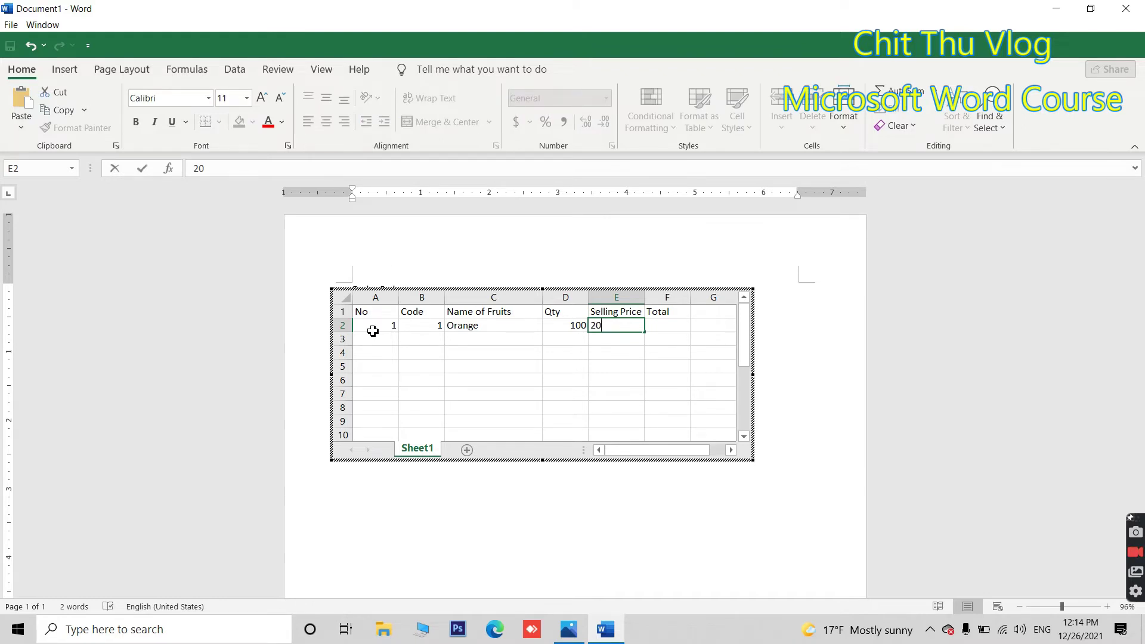
{"action": "left_click", "coordinate": [676, 330]}
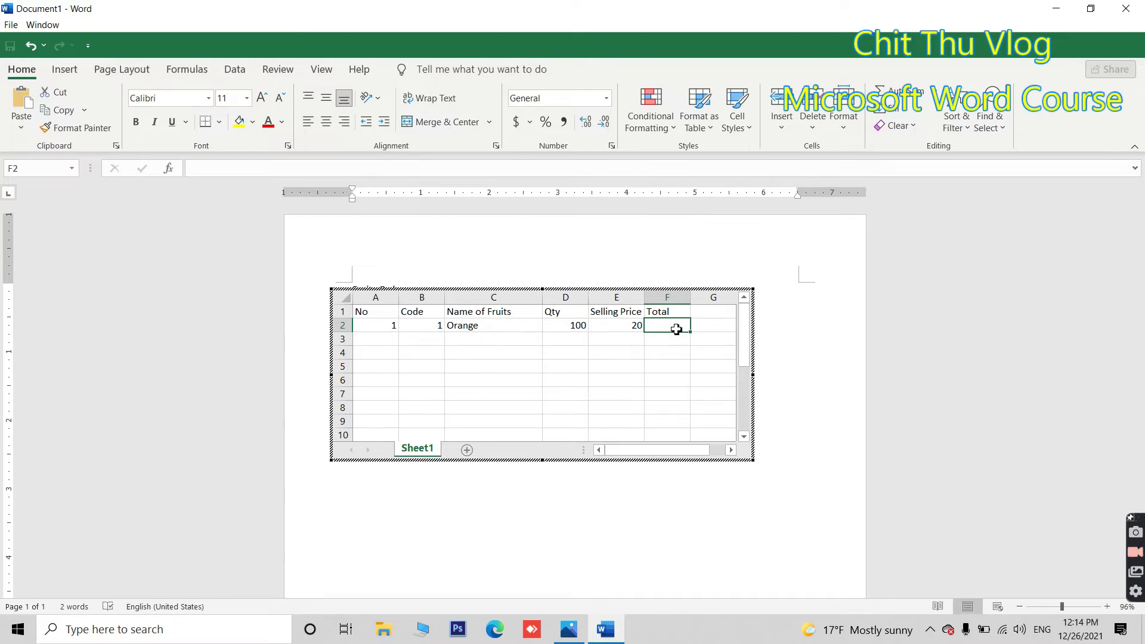
{"action": "left_click", "coordinate": [428, 332]}
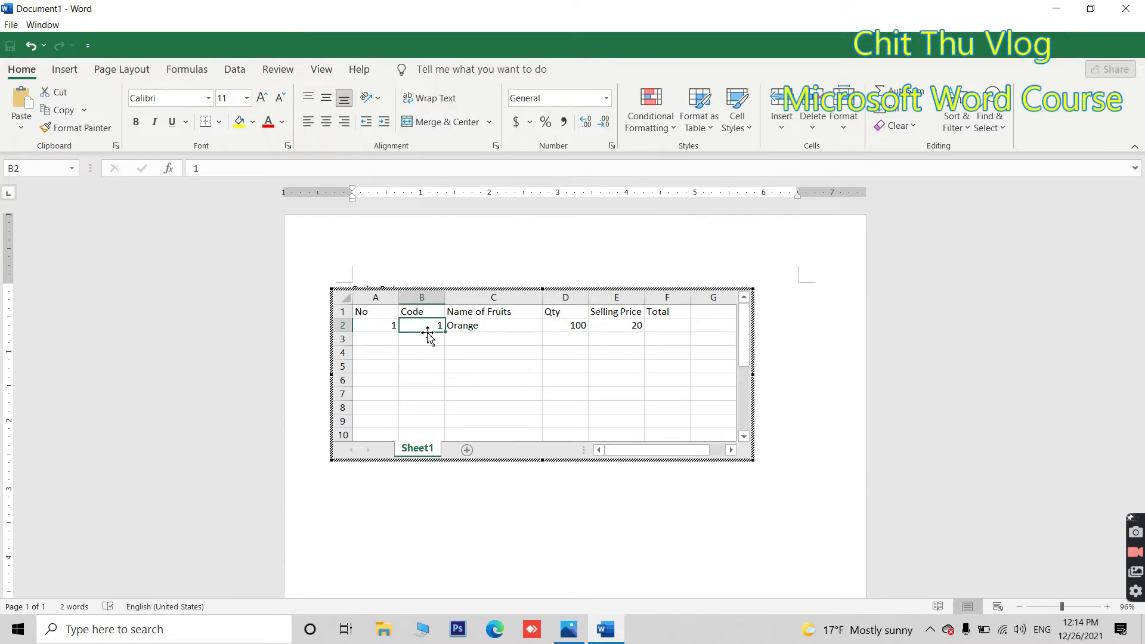
{"action": "left_click", "coordinate": [378, 325]}
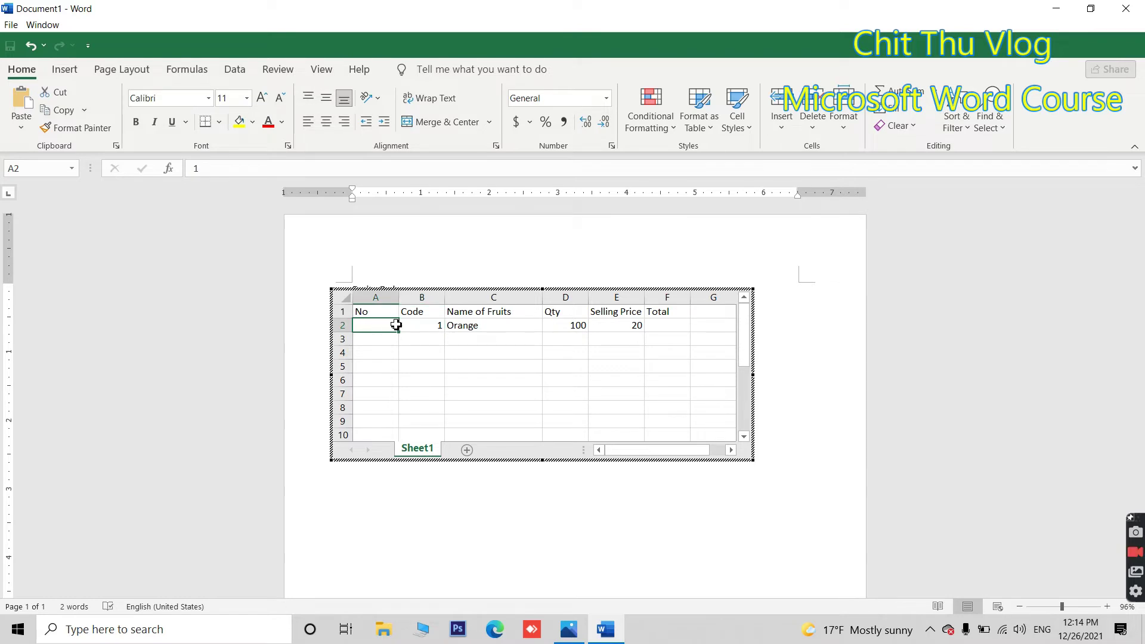
{"action": "left_click", "coordinate": [421, 327]}
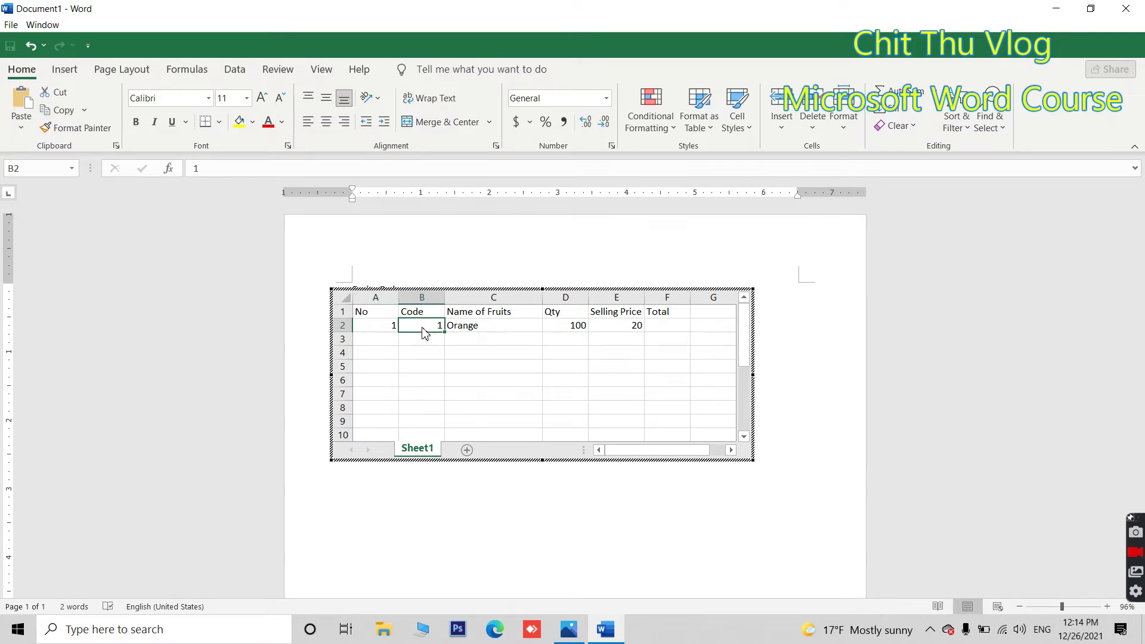
{"action": "type", "text": "0001"}
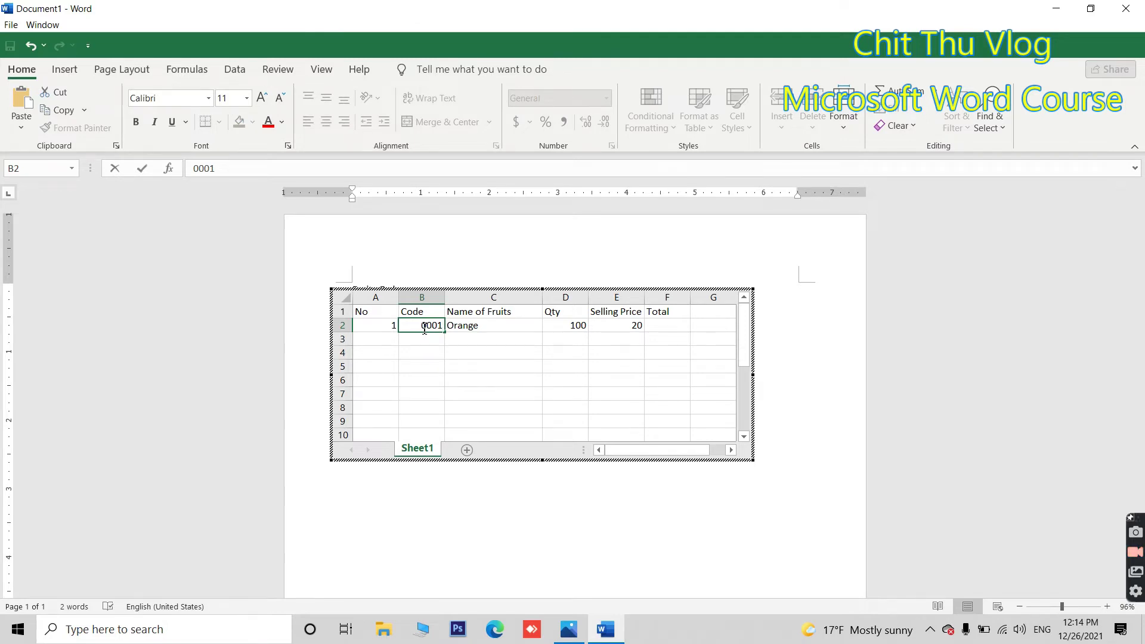
{"action": "left_click", "coordinate": [490, 354]}
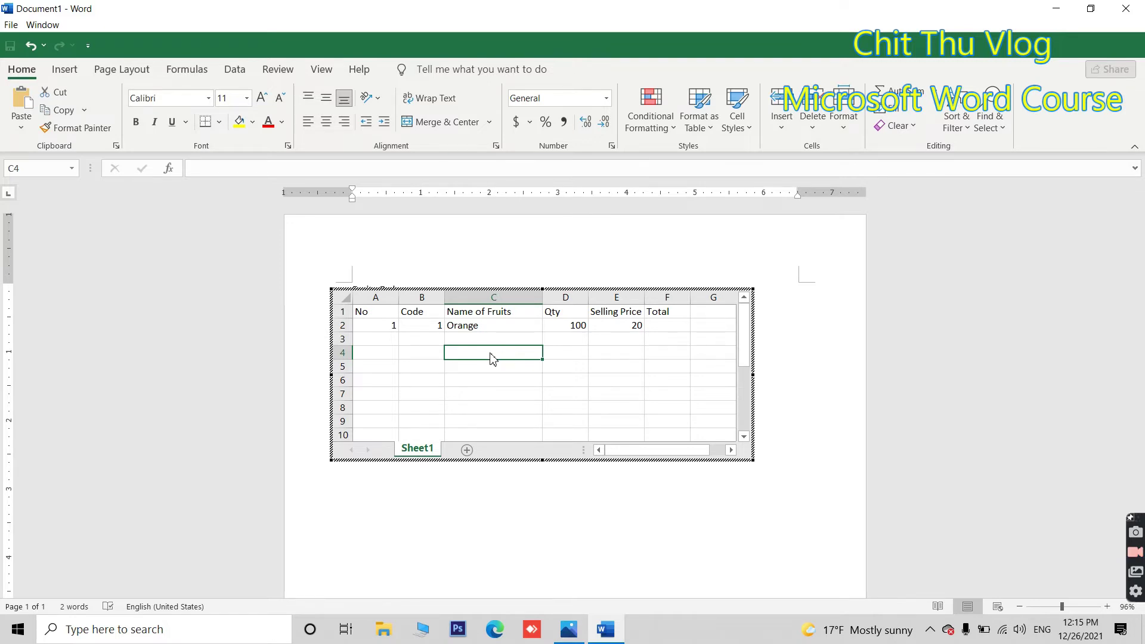
Fill row 3 with 2, 0002, Apple, 50 and 10
{"action": "left_click", "coordinate": [390, 340]}
{"action": "type", "text": "2"}
{"action": "key", "text": "Tab"}
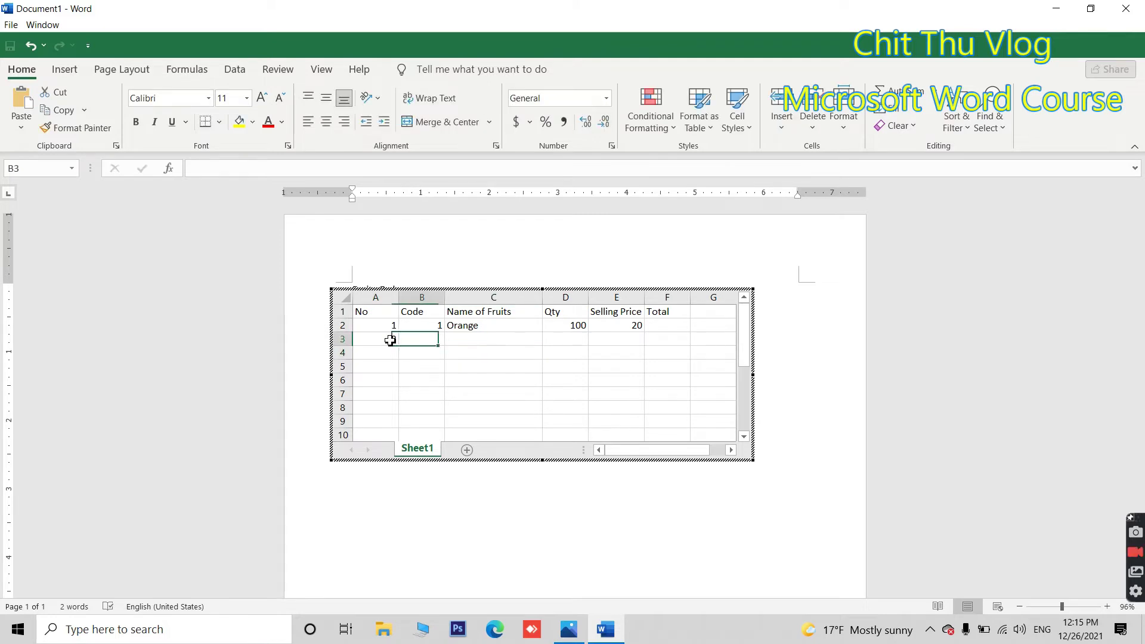
{"action": "type", "text": "0002"}
{"action": "key", "text": "Tab"}
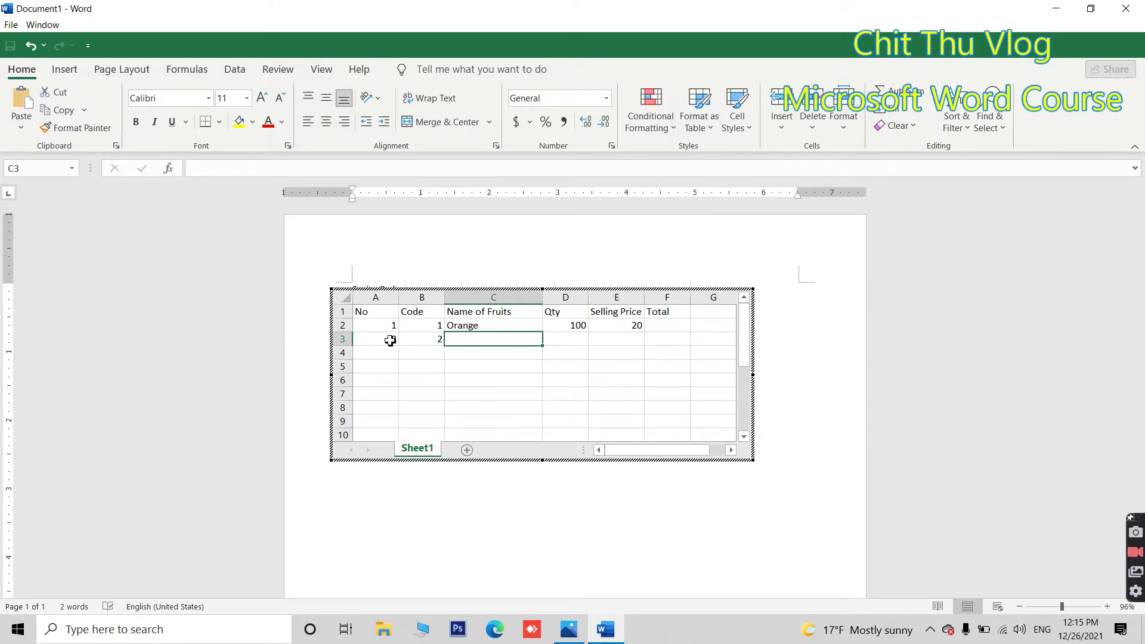
{"action": "type", "text": "Apple"}
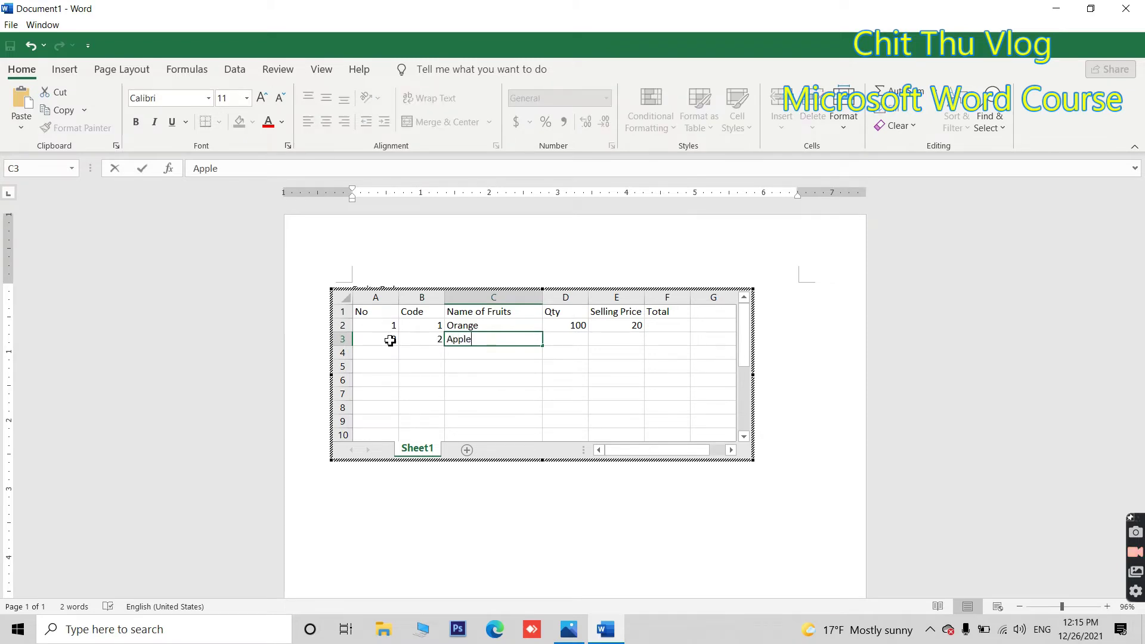
{"action": "key", "text": "Tab"}
{"action": "type", "text": "50"}
{"action": "key", "text": "Tab"}
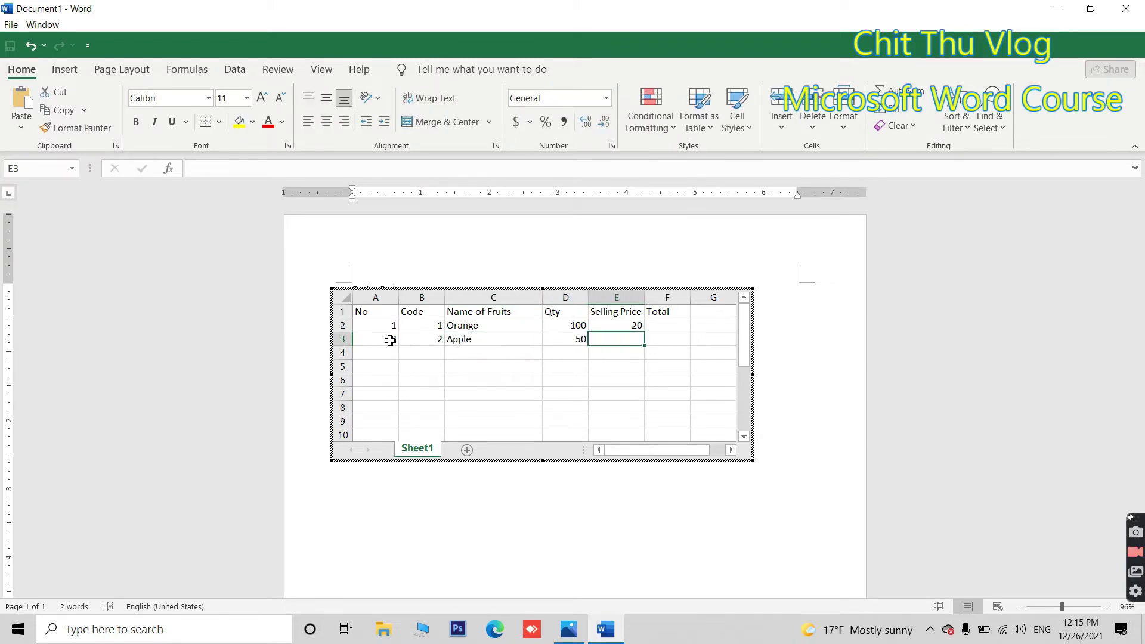
{"action": "type", "text": "10"}
{"action": "key", "text": "Tab"}
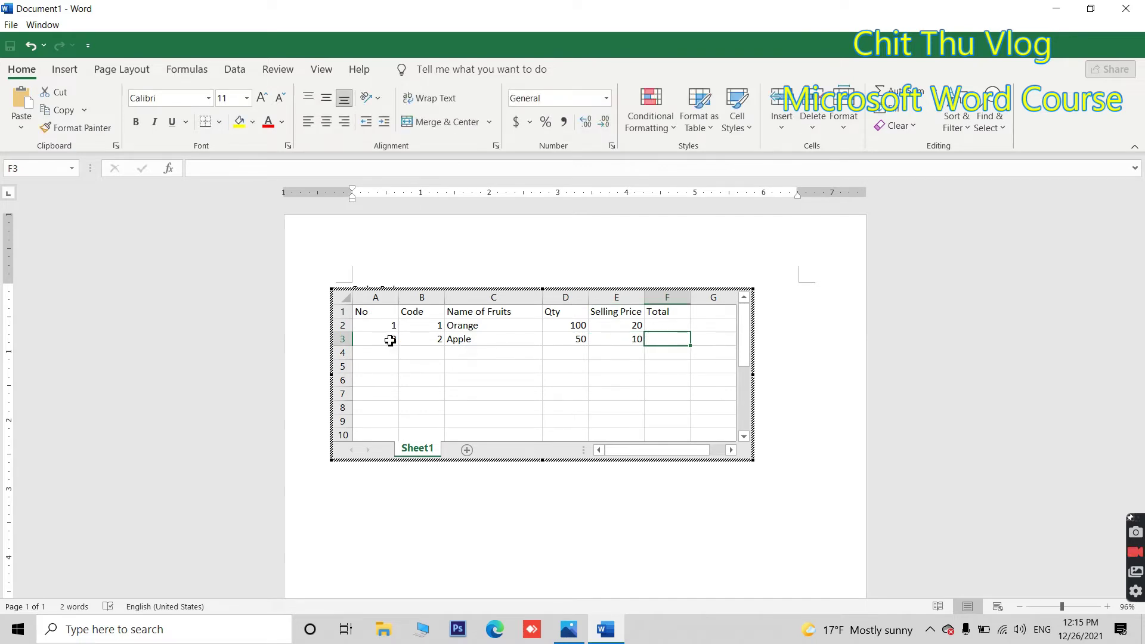
{"action": "key", "text": "Tab"}
Fill row 4 with 3, 0003, Pineapple, 20 and 50
{"action": "left_click", "coordinate": [388, 352]}
{"action": "type", "text": "3"}
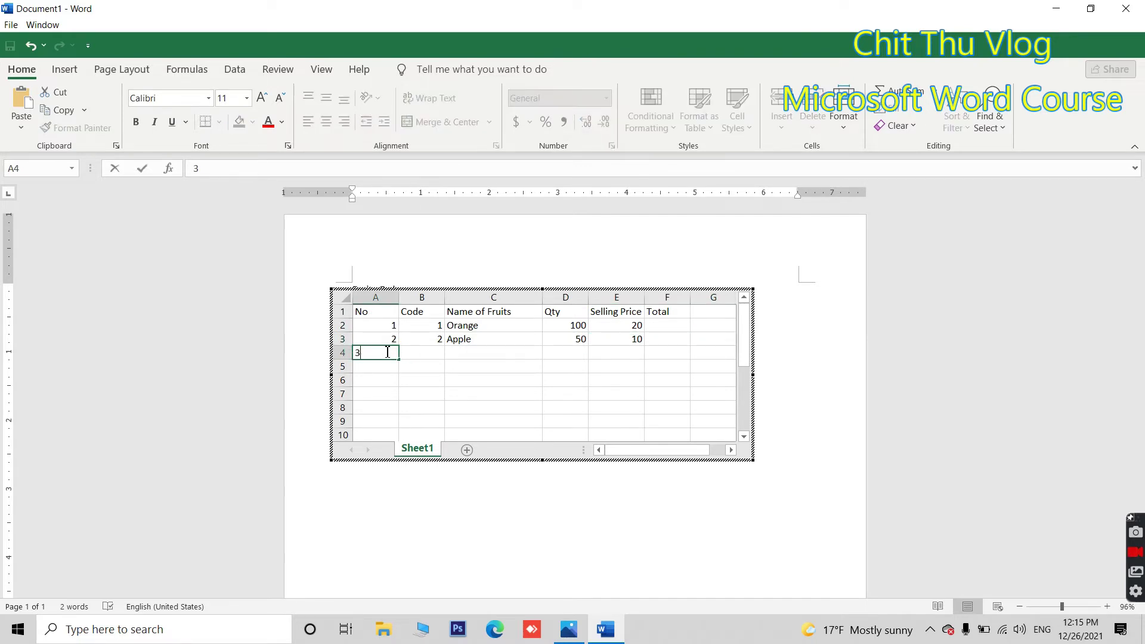
{"action": "key", "text": "Tab"}
{"action": "type", "text": "0003"}
{"action": "key", "text": "Tab"}
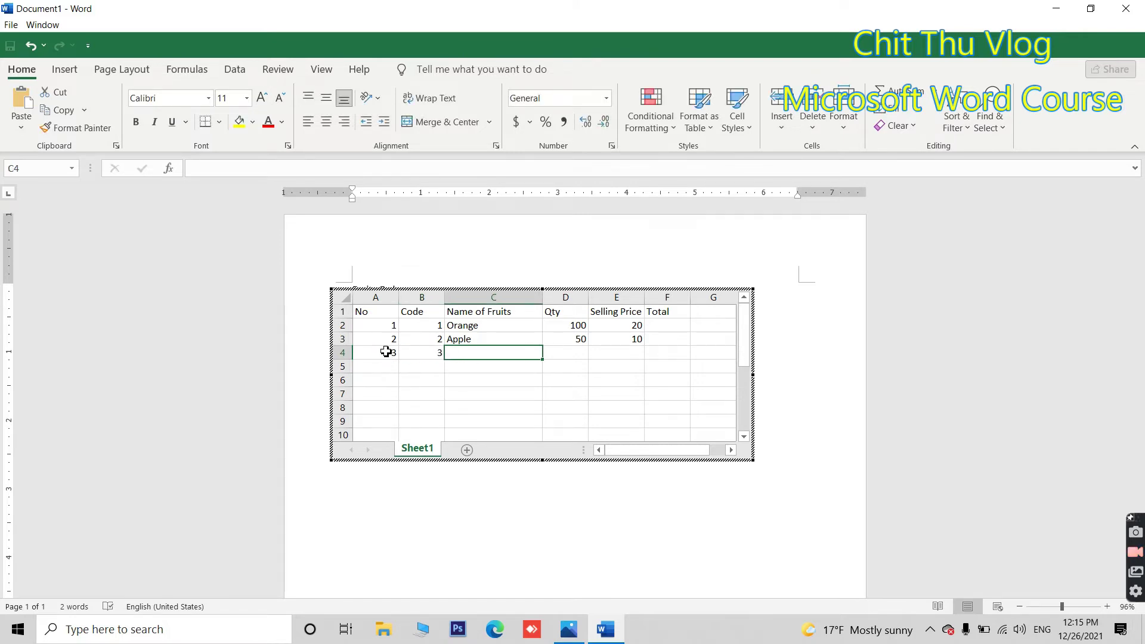
{"action": "type", "text": "Pineapple"}
{"action": "key", "text": "Tab"}
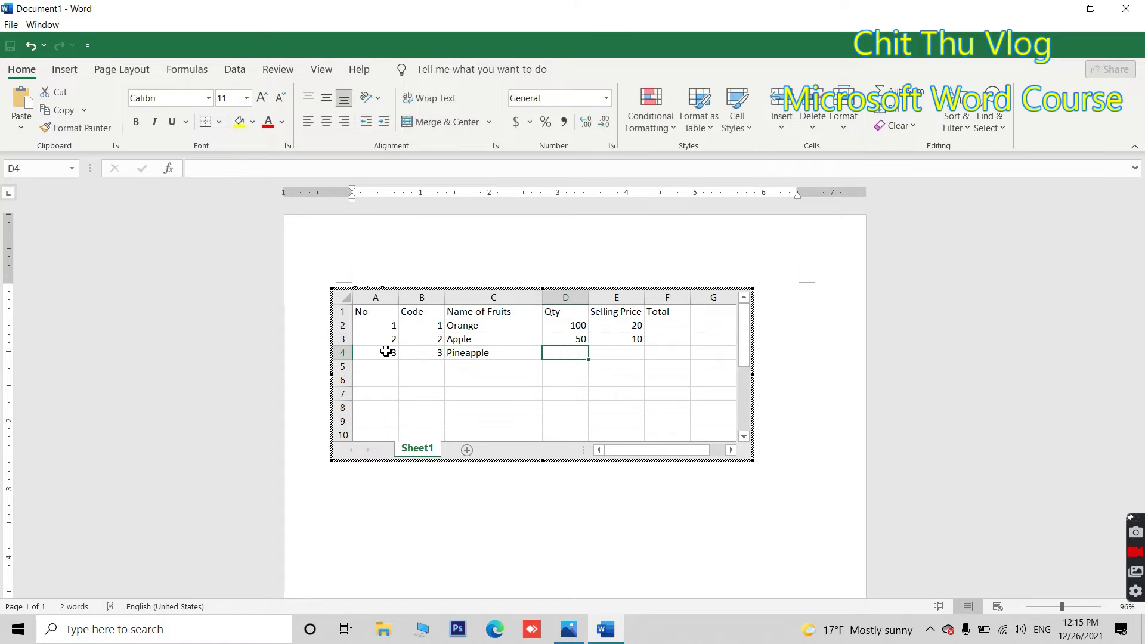
{"action": "type", "text": "20"}
{"action": "key", "text": "Tab"}
{"action": "type", "text": "50"}
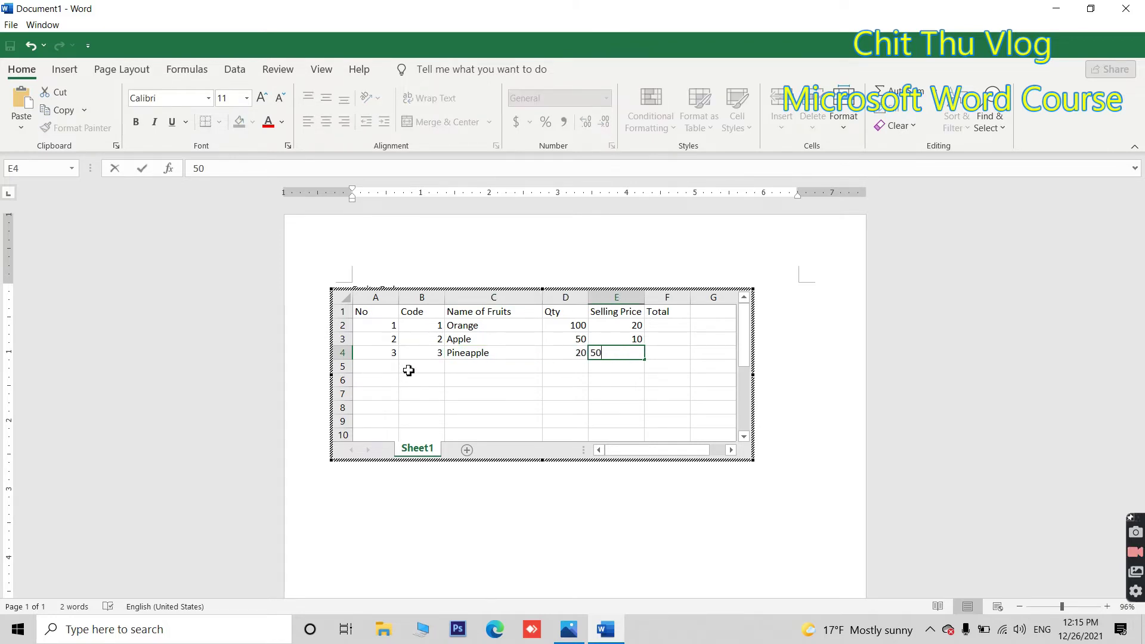
{"action": "left_click", "coordinate": [410, 370]}
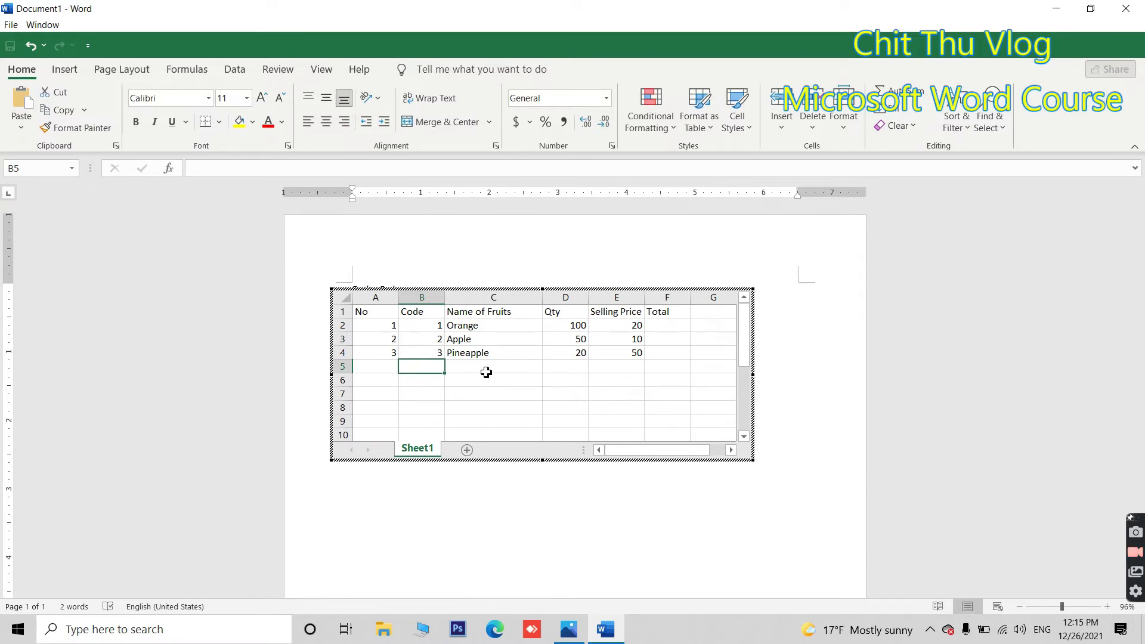
{"action": "left_click", "coordinate": [440, 339]}
{"action": "left_click", "coordinate": [431, 327]}
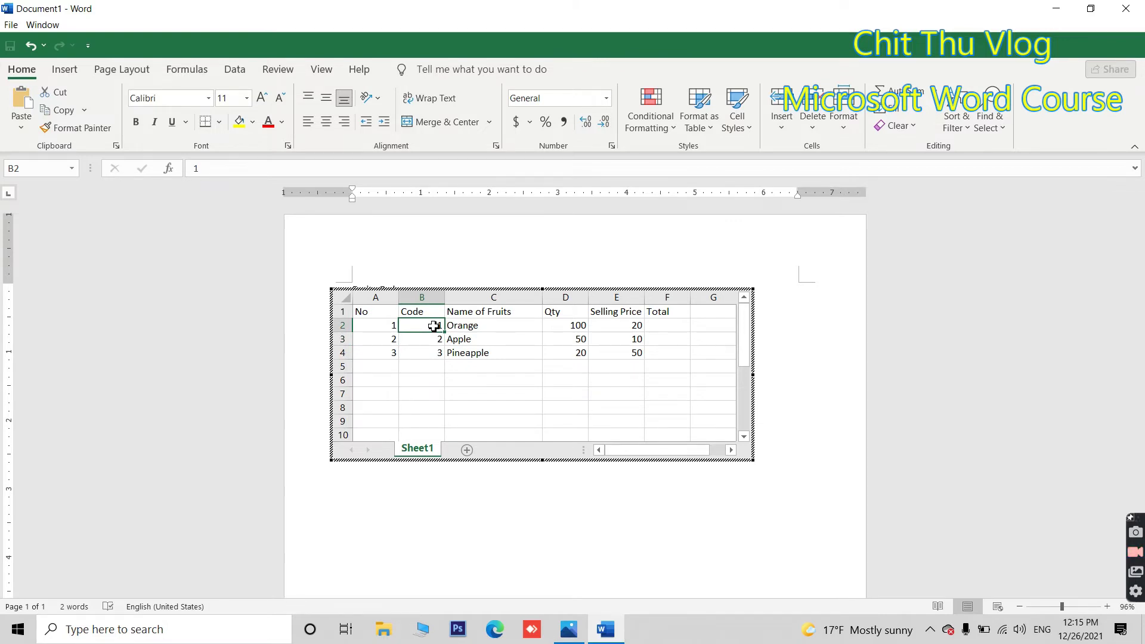
Give the code cells B2:B4 the custom number format 000000, showing 000001 to 000003
{"action": "left_click", "coordinate": [429, 335]}
{"action": "left_click", "coordinate": [430, 326]}
{"action": "left_click_drag", "start_coordinate": [445, 331], "coordinate": [444, 360]}
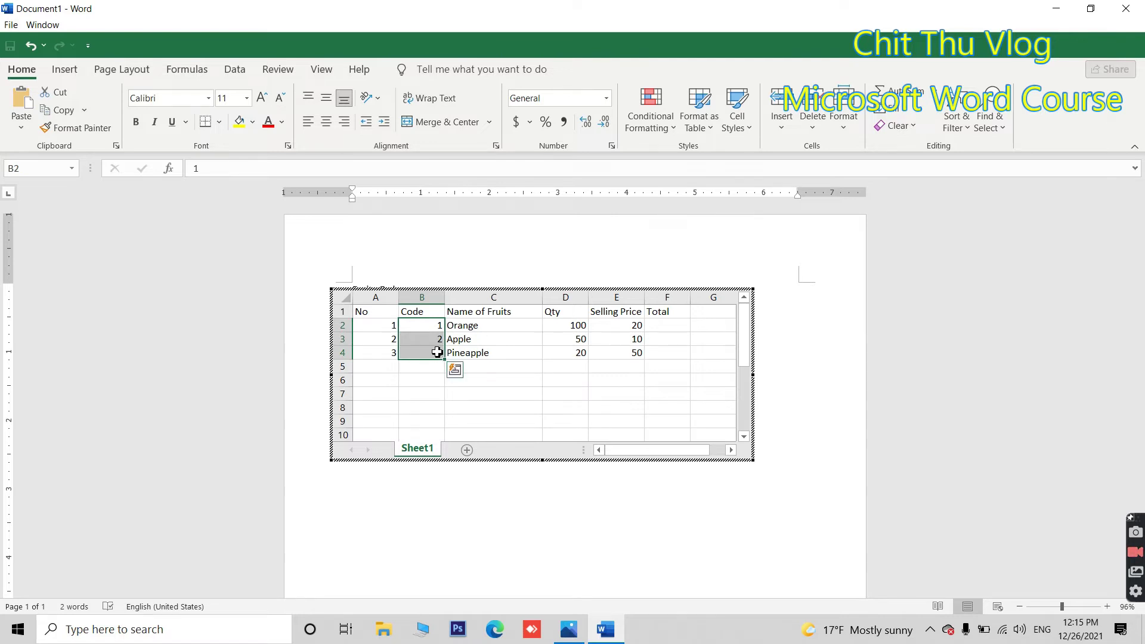
{"action": "right_click", "coordinate": [438, 353]}
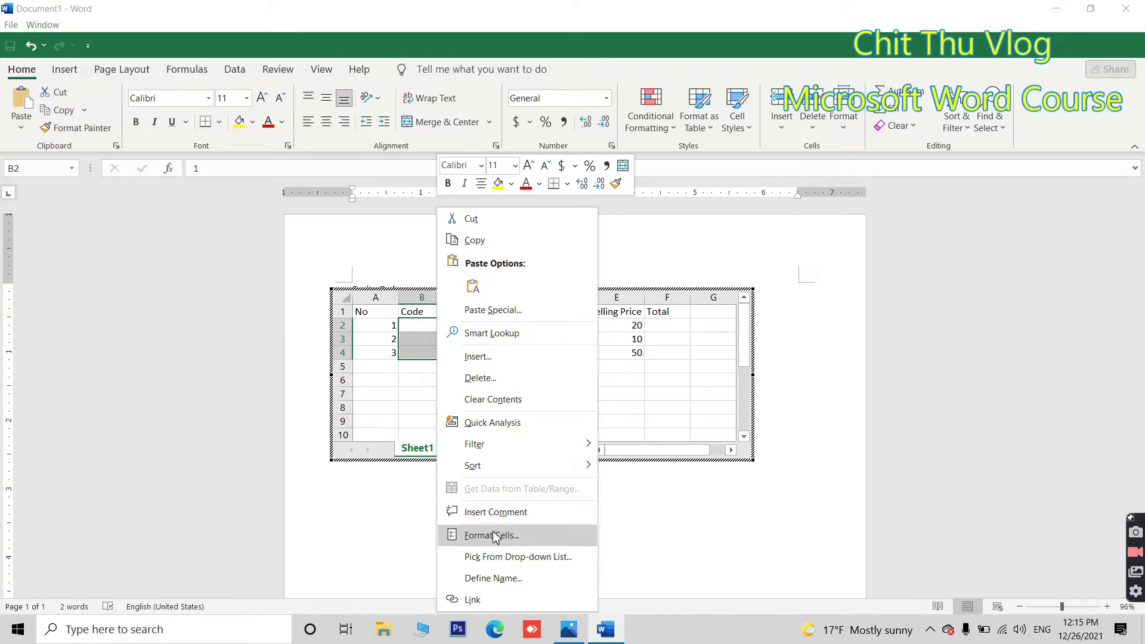
{"action": "left_click", "coordinate": [527, 536]}
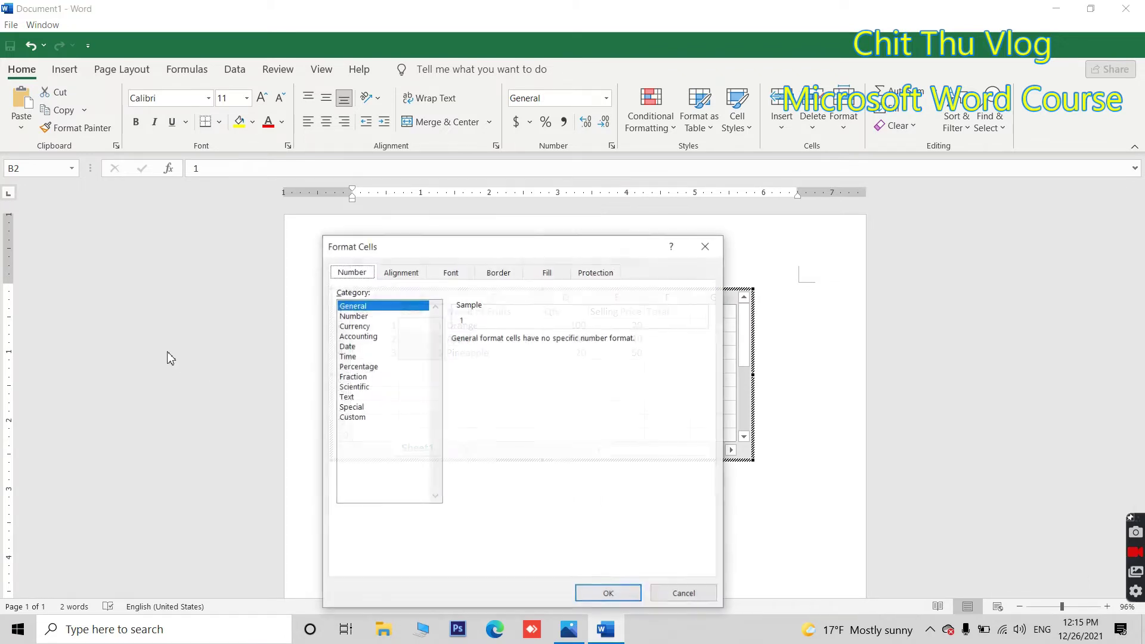
{"action": "left_click_drag", "start_coordinate": [527, 249], "coordinate": [784, 178]}
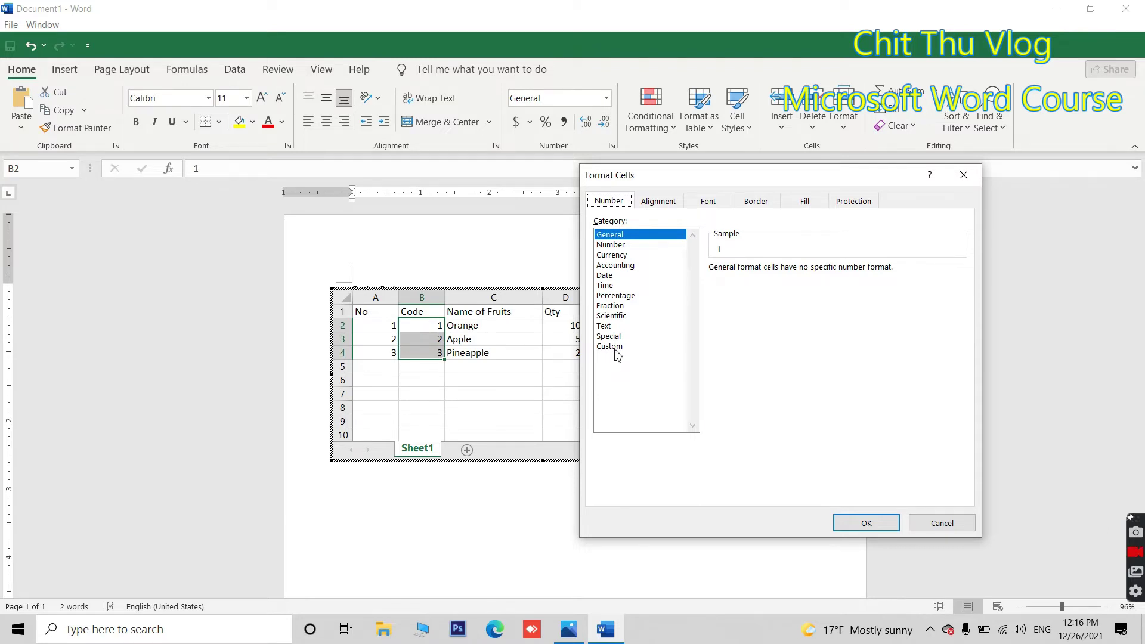
{"action": "left_click", "coordinate": [618, 355]}
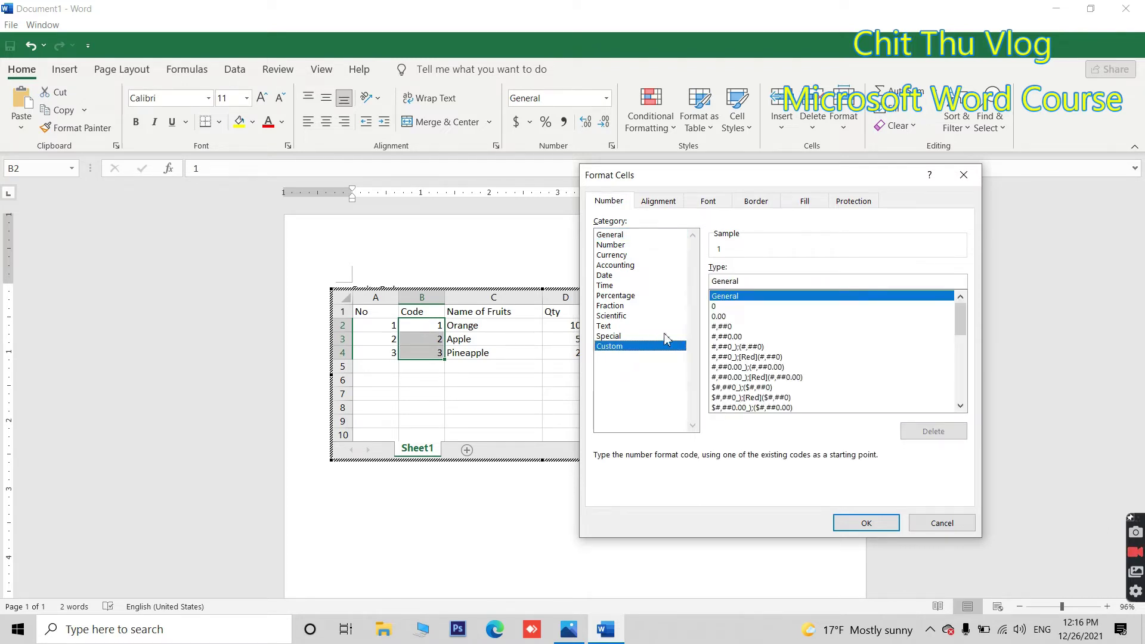
{"action": "left_click", "coordinate": [748, 283]}
{"action": "key", "text": "BackSpace"}
{"action": "key", "text": "BackSpace"}
{"action": "key", "text": "BackSpace"}
{"action": "key", "text": "BackSpace"}
{"action": "key", "text": "BackSpace"}
{"action": "key", "text": "BackSpace"}
{"action": "key", "text": "BackSpace"}
{"action": "type", "text": "000000"}
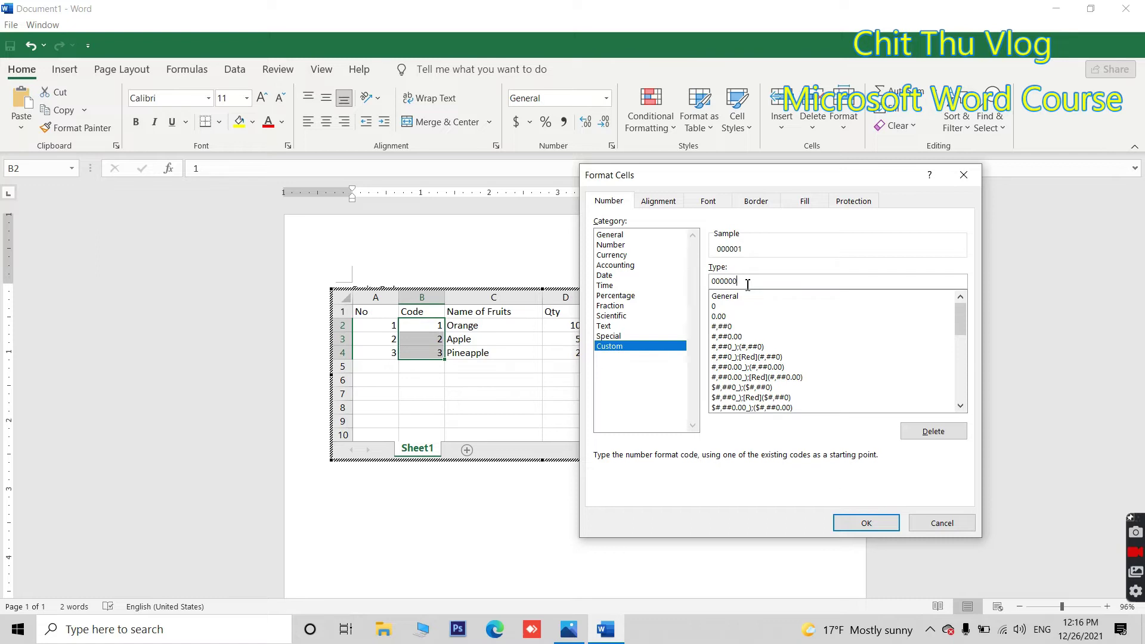
{"action": "left_click", "coordinate": [866, 524]}
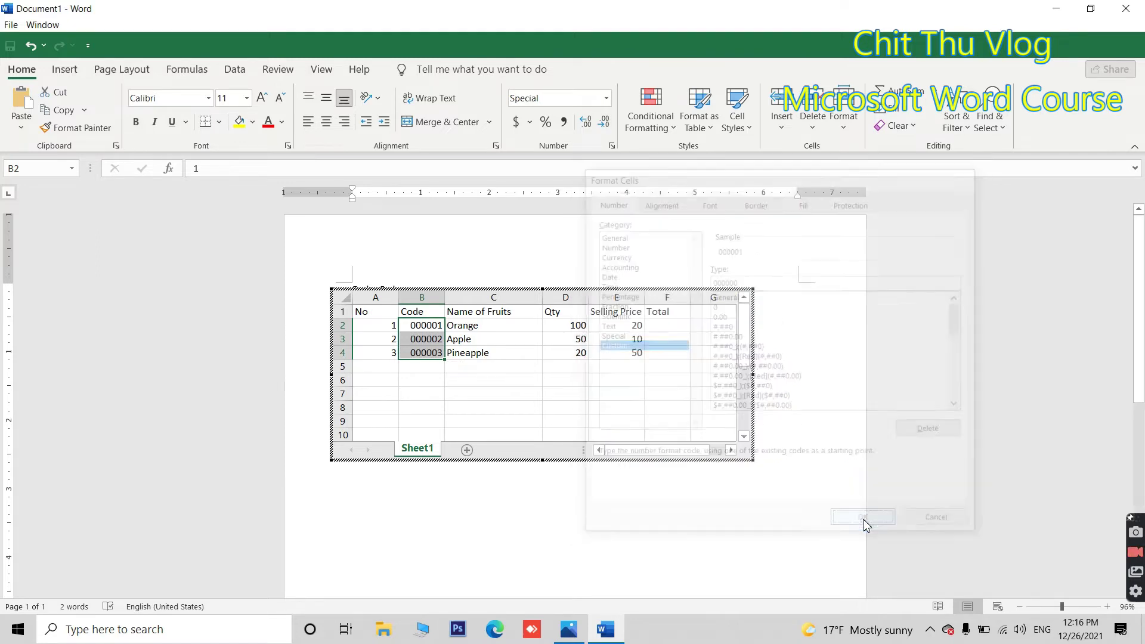
{"action": "left_click", "coordinate": [455, 369]}
{"action": "left_click", "coordinate": [609, 408]}
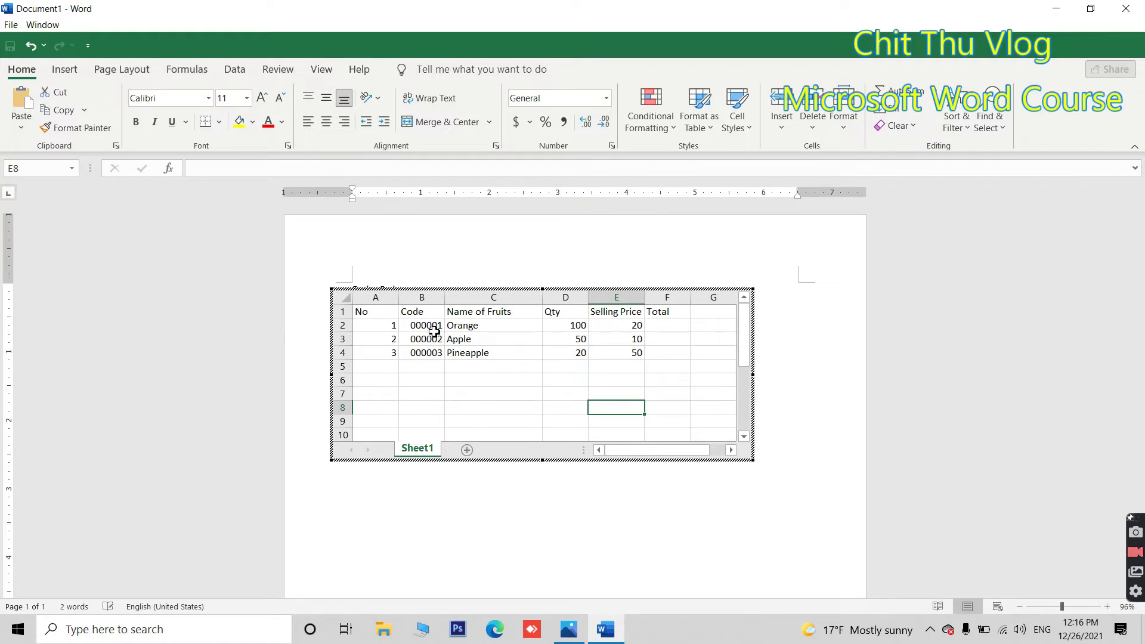
{"action": "left_click_drag", "start_coordinate": [434, 327], "coordinate": [436, 359]}
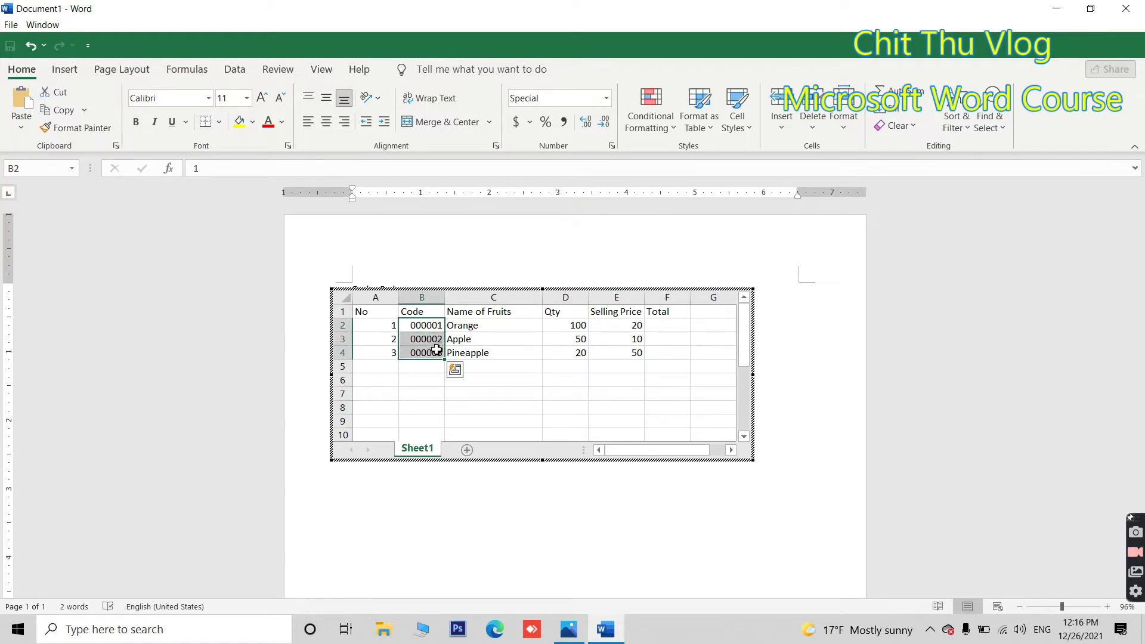
Change the codes' custom number format to 0000, showing 0001, 0002 and 0003
{"action": "right_click", "coordinate": [438, 354]}
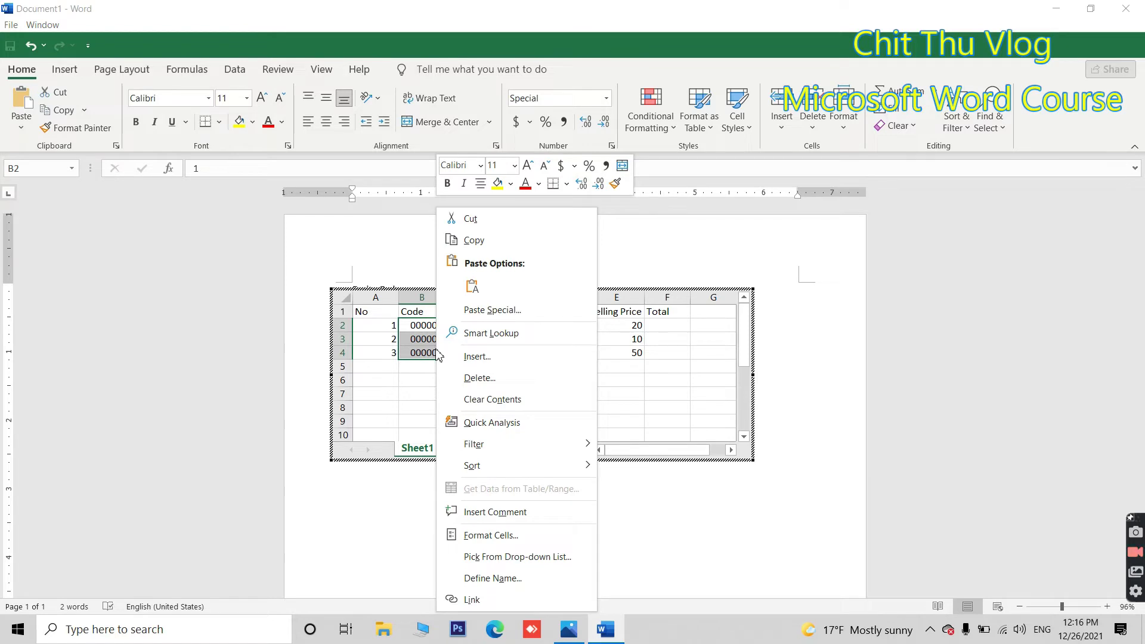
{"action": "left_click", "coordinate": [513, 535]}
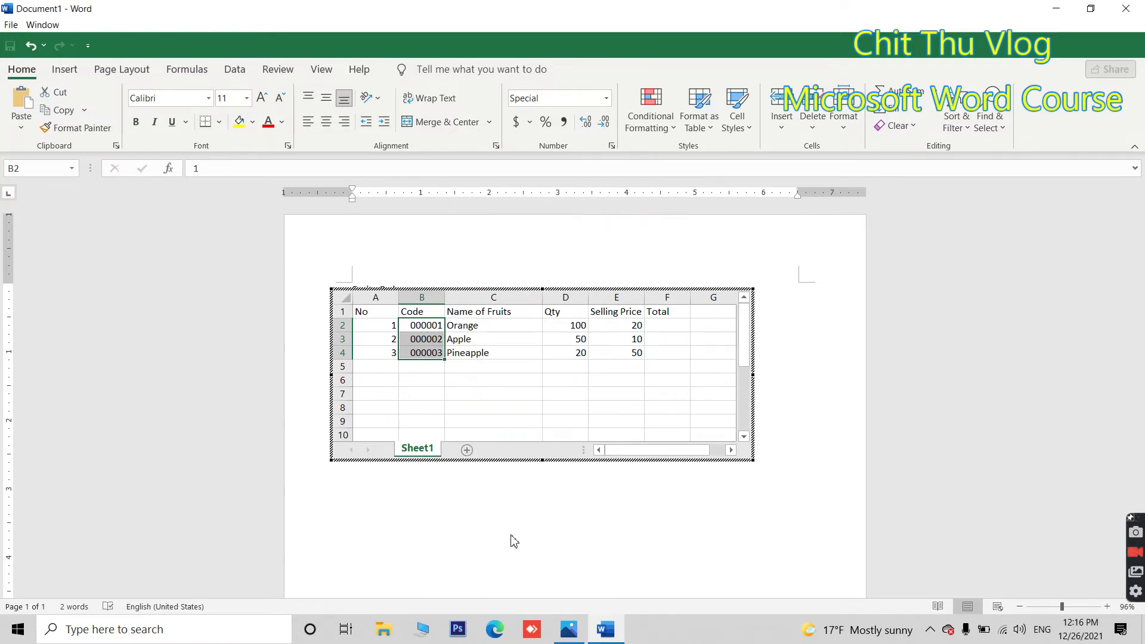
{"action": "left_click", "coordinate": [342, 417]}
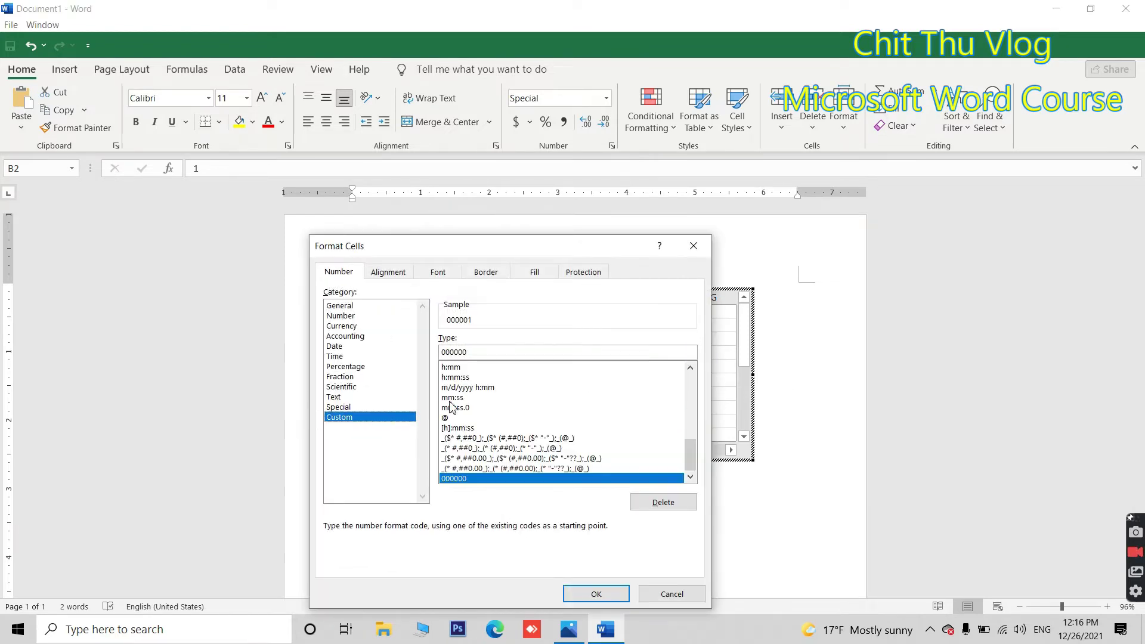
{"action": "left_click_drag", "start_coordinate": [467, 352], "coordinate": [441, 352]}
{"action": "type", "text": "0000"}
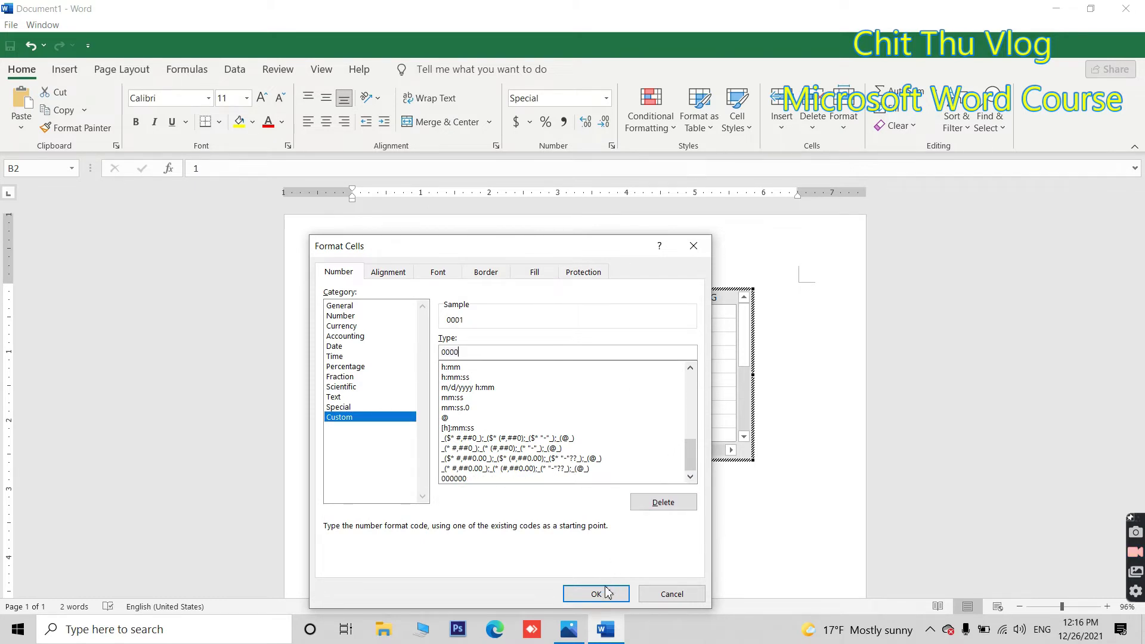
{"action": "left_click", "coordinate": [596, 593]}
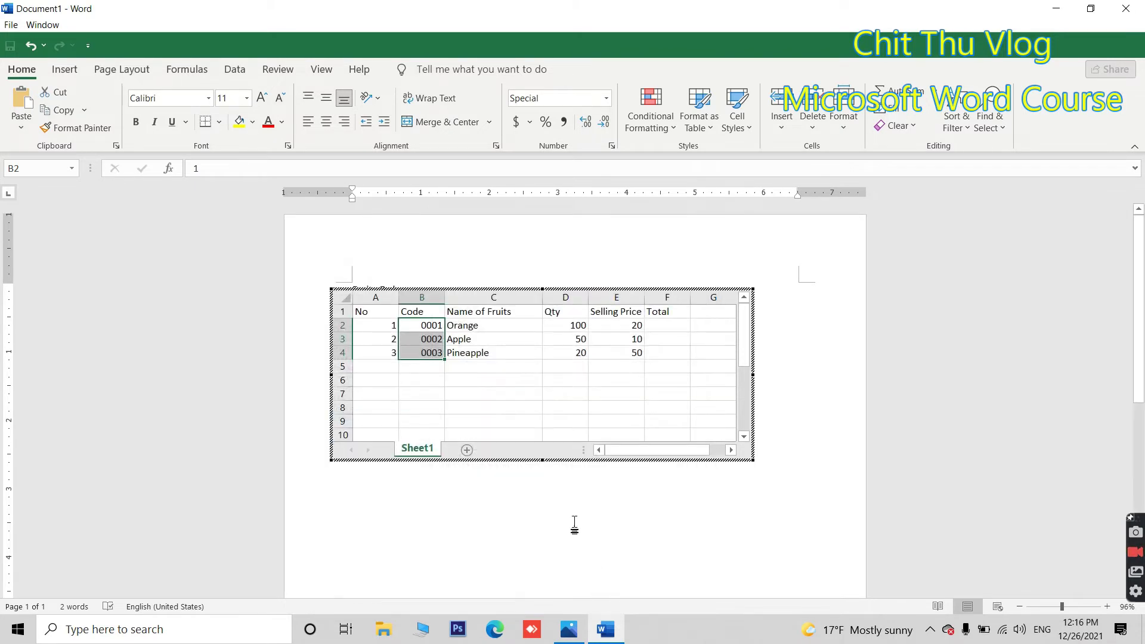
{"action": "left_click", "coordinate": [430, 325]}
{"action": "left_click", "coordinate": [433, 381]}
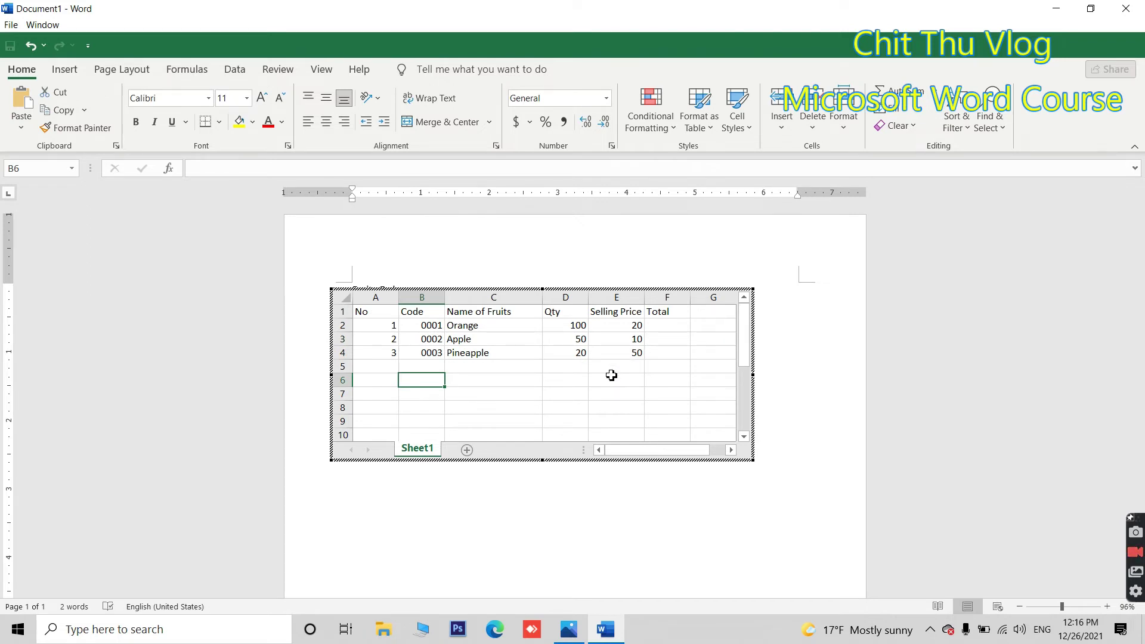
Replace the AutoSum in F2 with the formula =D2*E2, giving 2000
{"action": "left_click", "coordinate": [675, 329]}
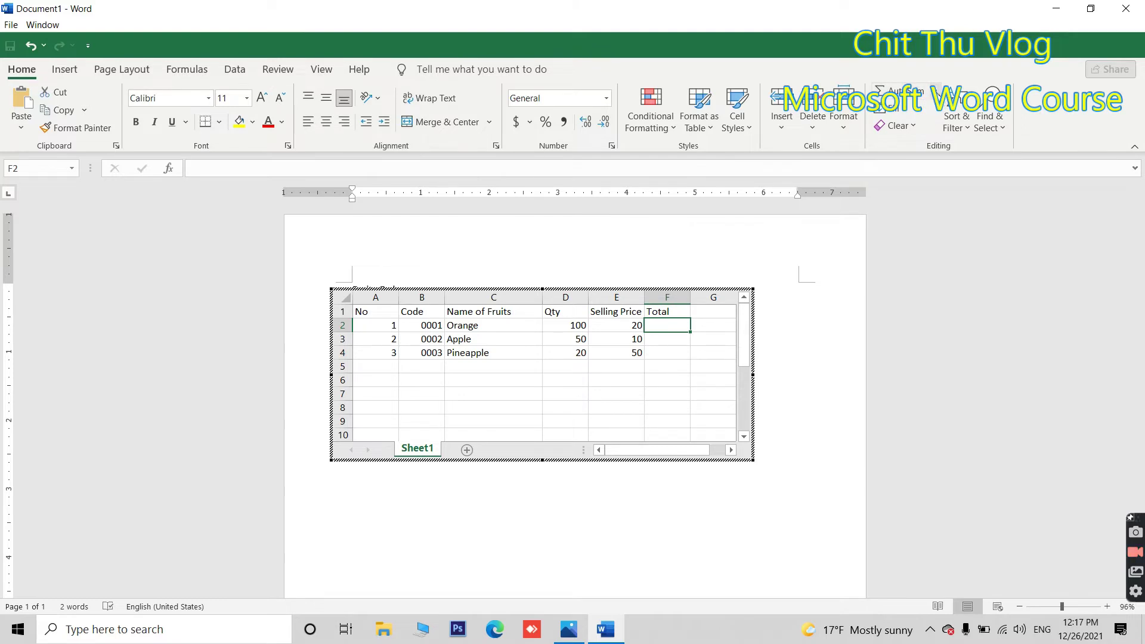
{"action": "left_click", "coordinate": [938, 93]}
{"action": "left_click", "coordinate": [917, 113]}
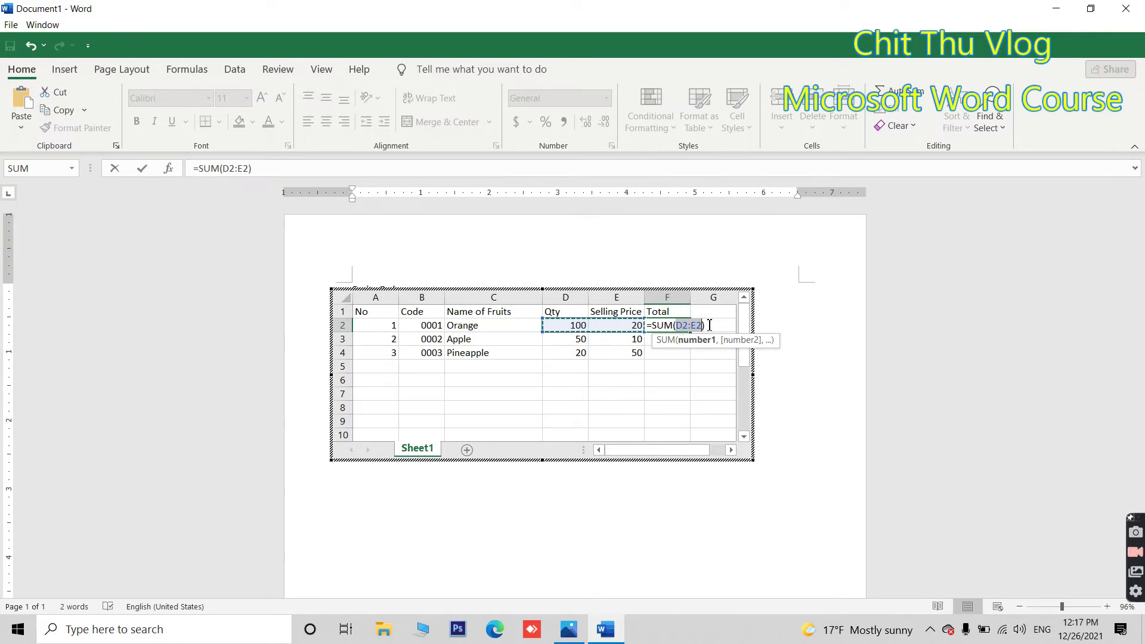
{"action": "left_click_drag", "start_coordinate": [682, 329], "coordinate": [654, 327]}
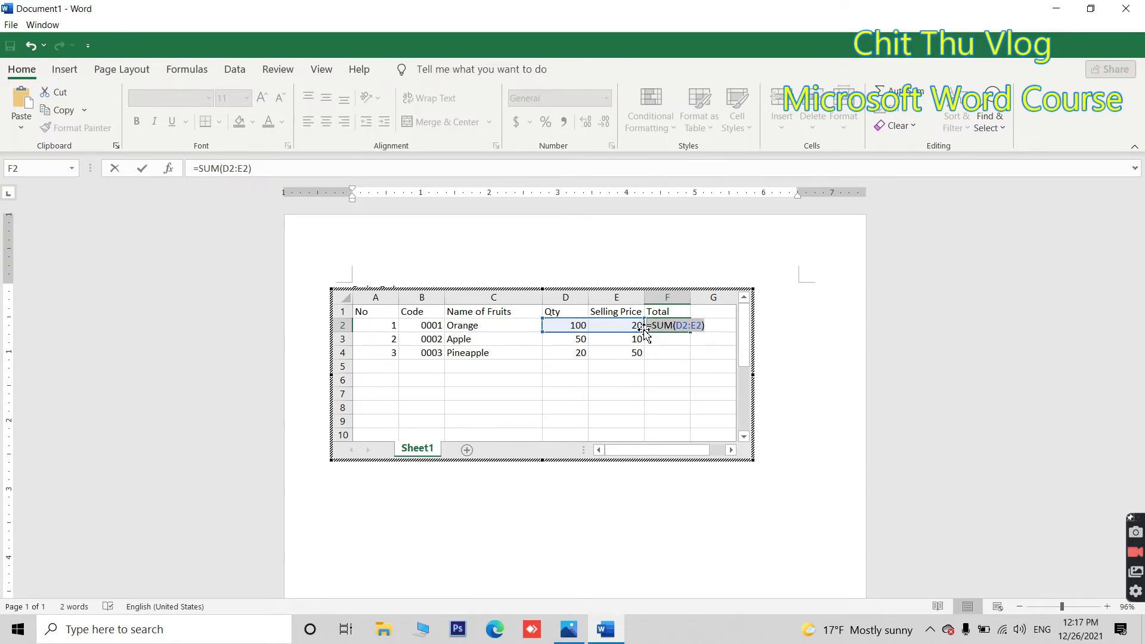
{"action": "key", "text": "BackSpace"}
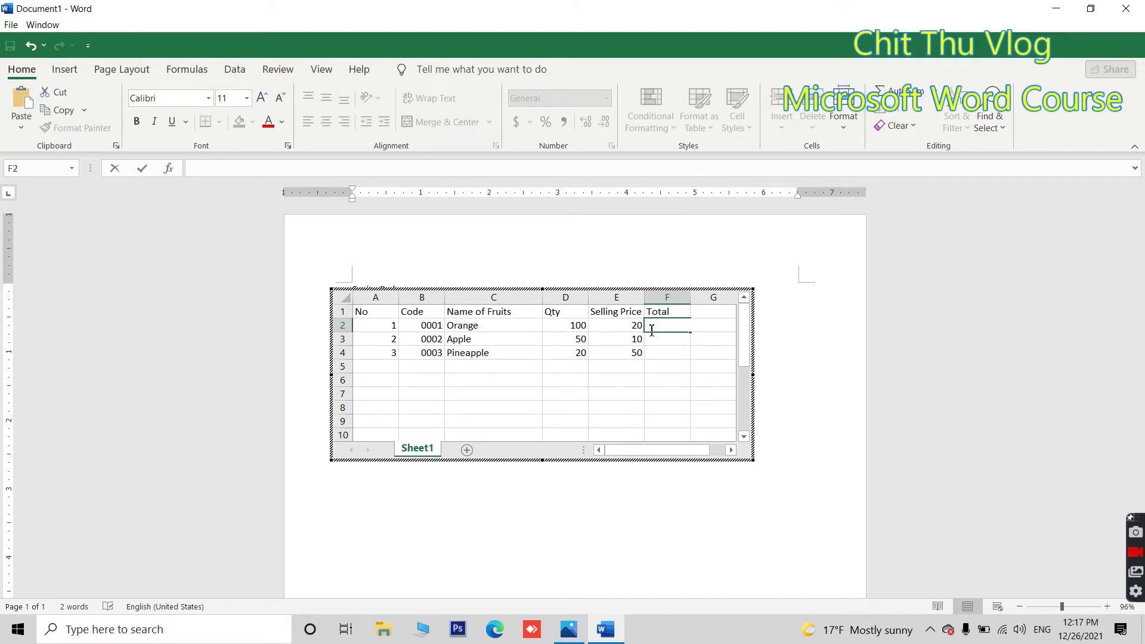
{"action": "type", "text": "="}
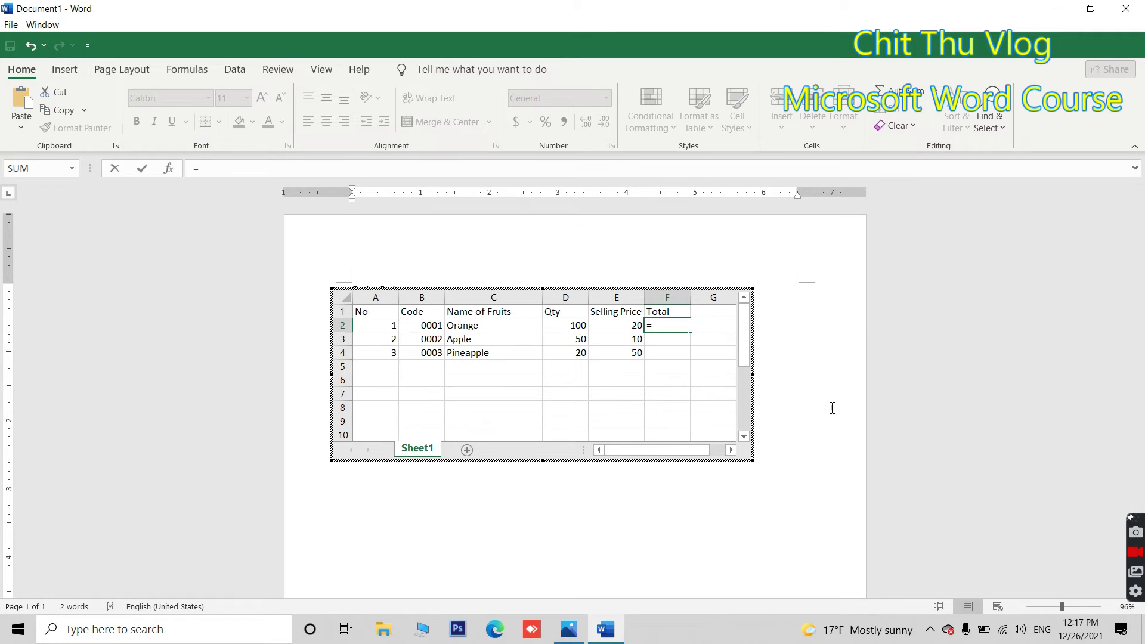
{"action": "left_click", "coordinate": [579, 327]}
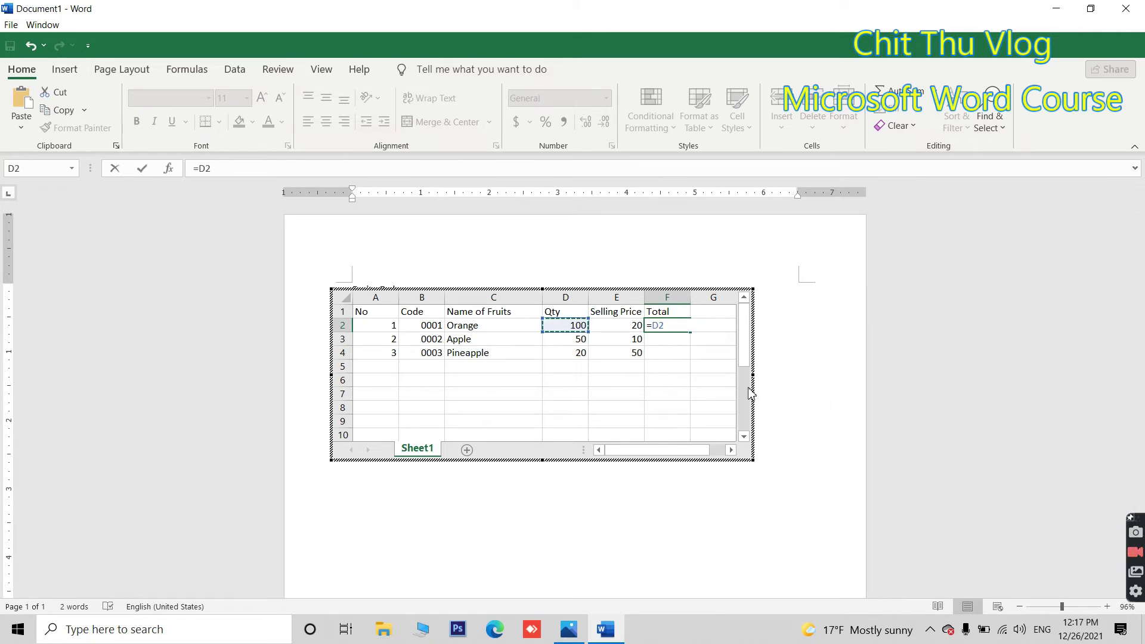
{"action": "type", "text": "*"}
{"action": "left_click", "coordinate": [630, 325]}
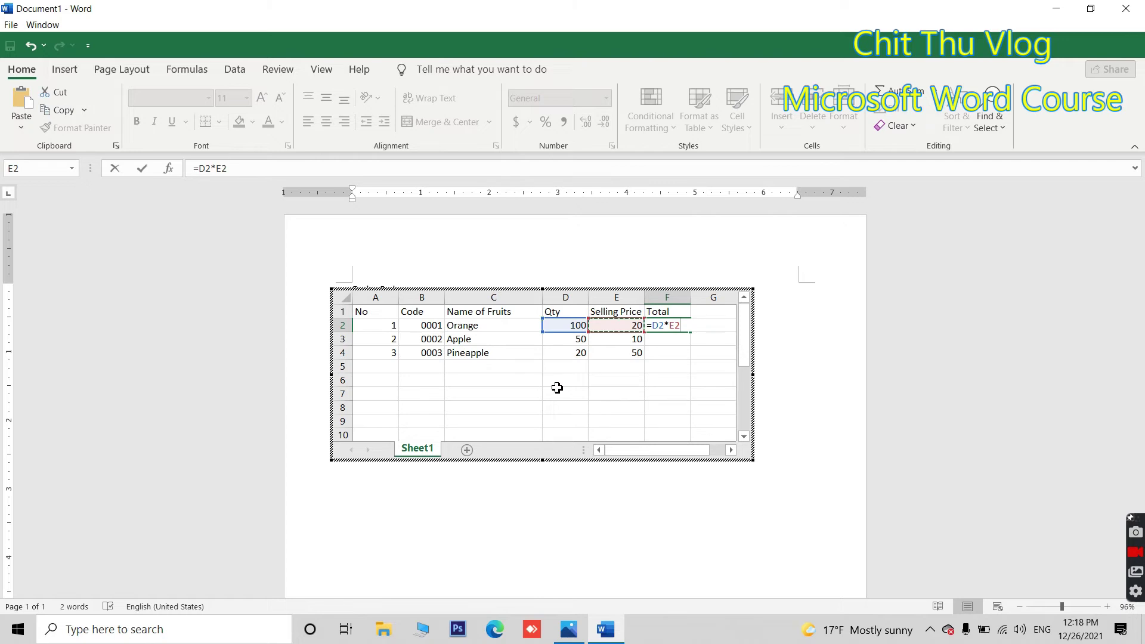
{"action": "key", "text": "Return"}
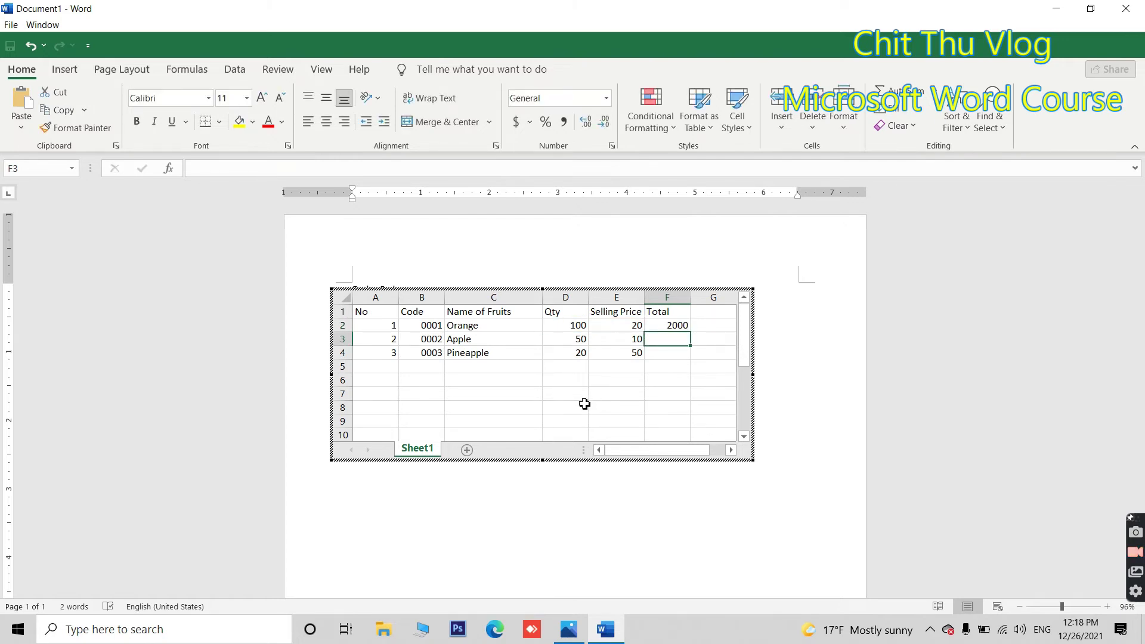
{"action": "left_click", "coordinate": [682, 327]}
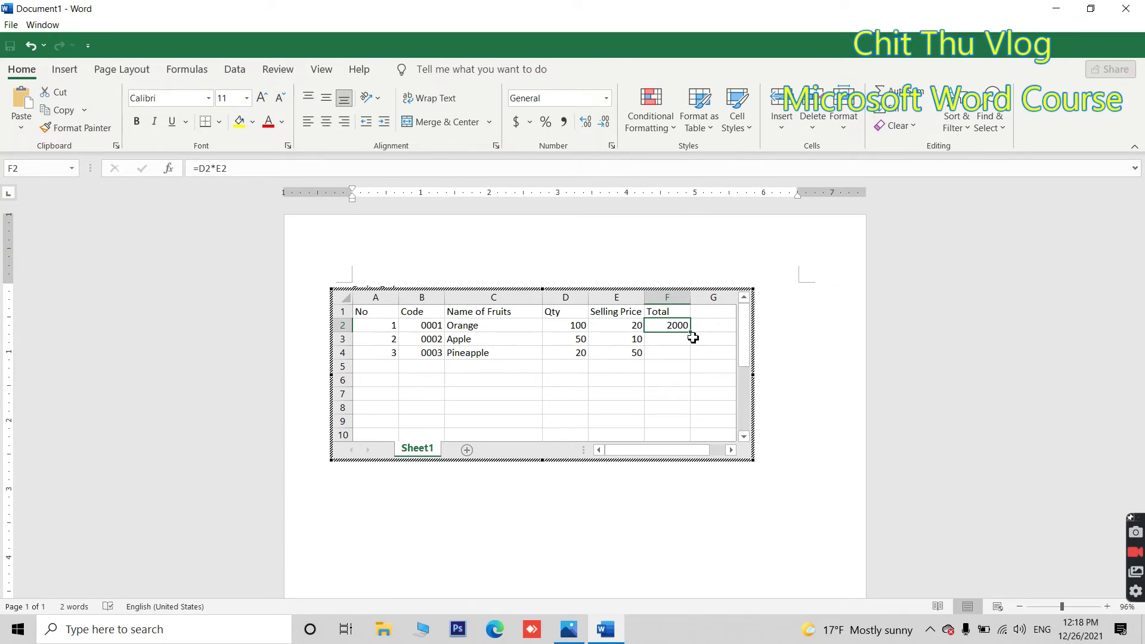
Fill the F2 formula down to F4, giving totals 500 and 1000
{"action": "left_click_drag", "start_coordinate": [693, 336], "coordinate": [690, 359]}
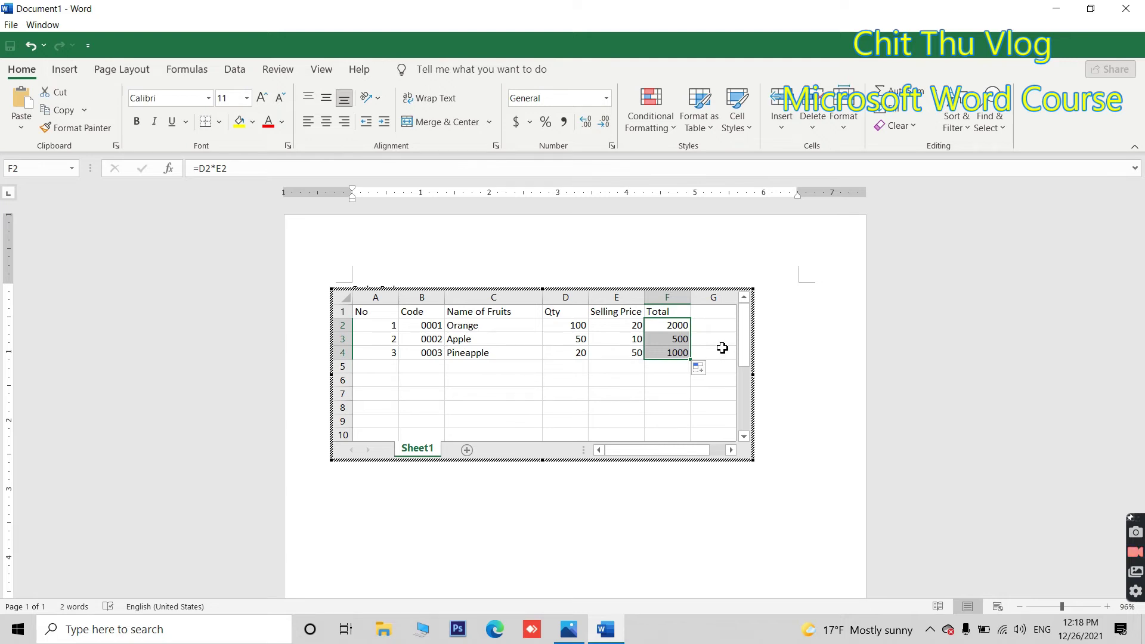
{"action": "left_click", "coordinate": [712, 353]}
{"action": "left_click", "coordinate": [433, 375]}
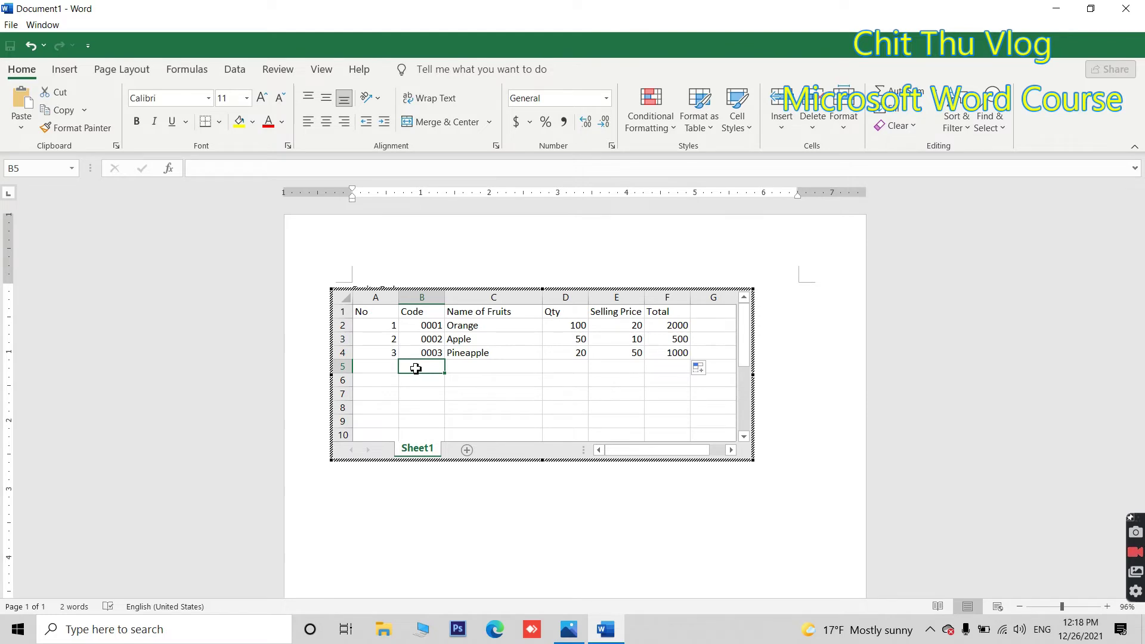
{"action": "left_click_drag", "start_coordinate": [389, 367], "coordinate": [481, 369]}
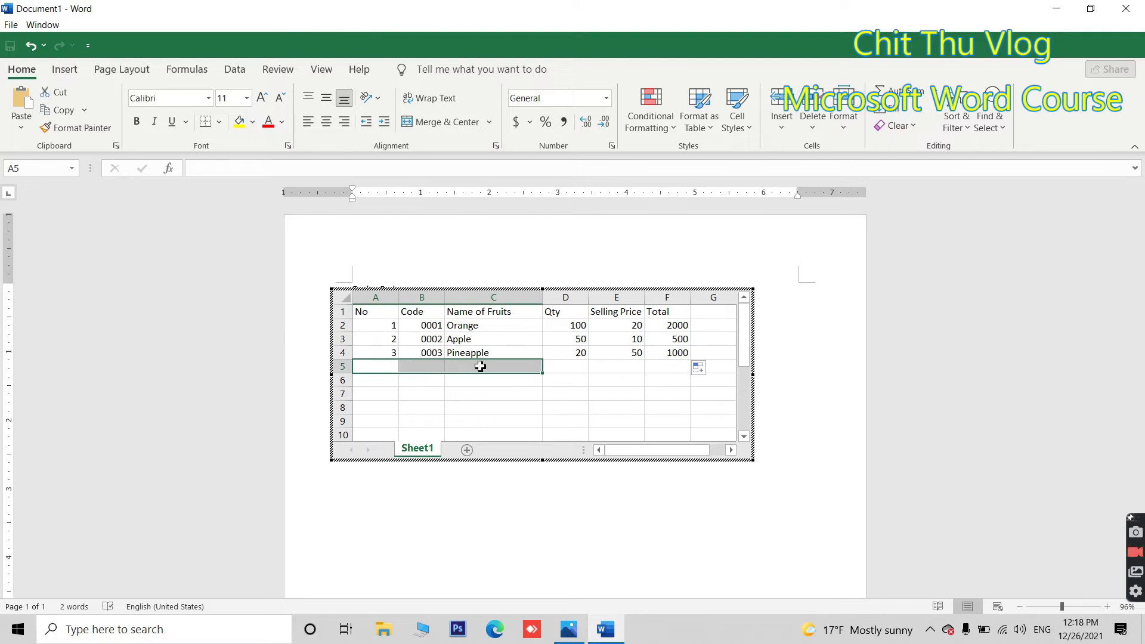
Merge and center A5:C5, enter a bold 'Total' label, and exit the embedded sheet
{"action": "left_click", "coordinate": [344, 121]}
{"action": "left_click", "coordinate": [444, 123]}
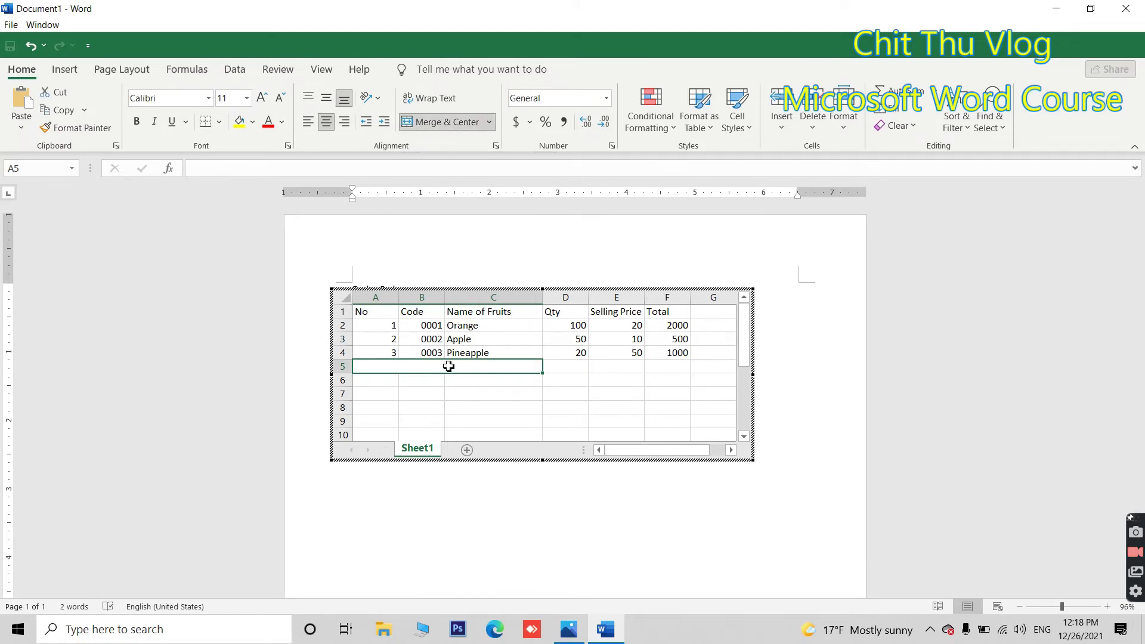
{"action": "type", "text": "Total"}
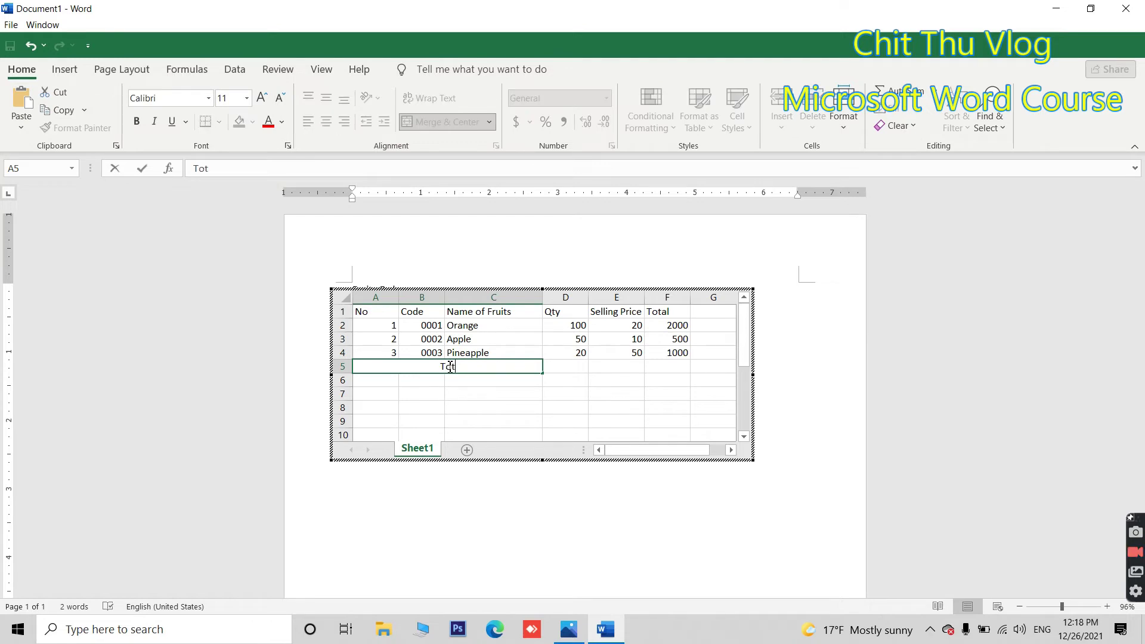
{"action": "left_click_drag", "start_coordinate": [464, 367], "coordinate": [438, 367]}
{"action": "left_click", "coordinate": [137, 121]}
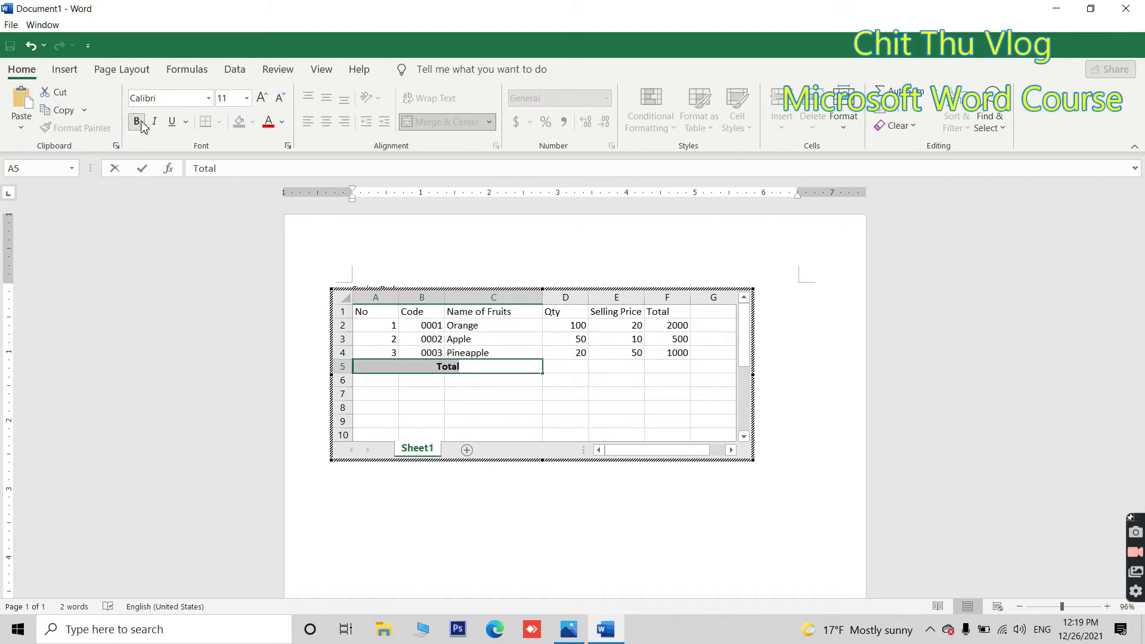
{"action": "left_click", "coordinate": [557, 473]}
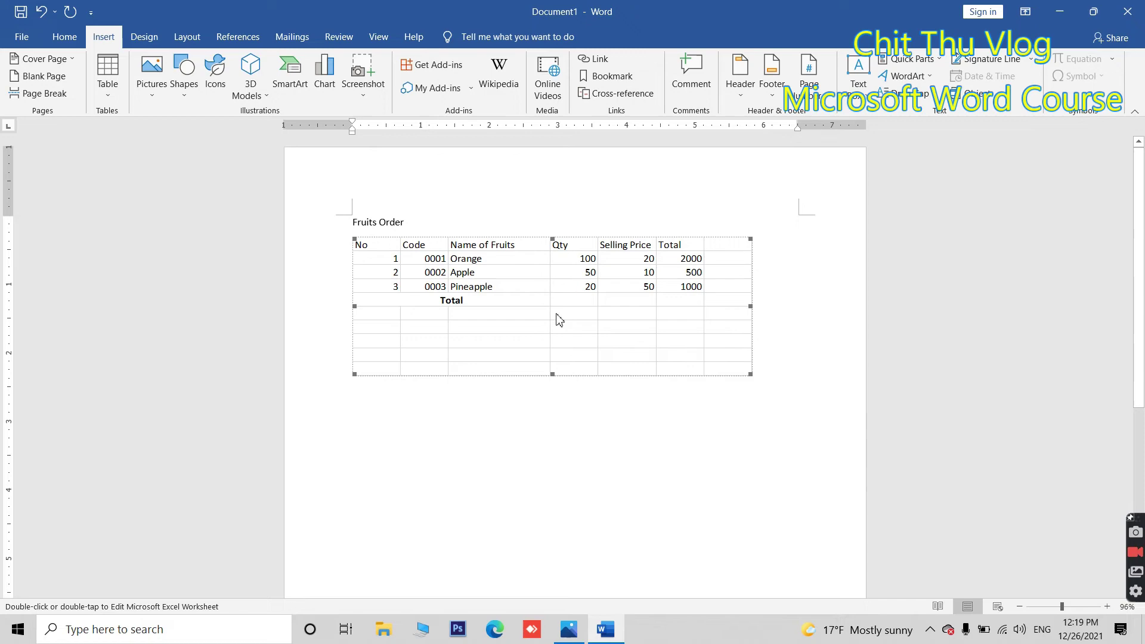
Enter =SUM(D2:D4) in D5 and fill it across to F5, giving totals 170, 80 and 3500
{"action": "double_click", "coordinate": [585, 317]}
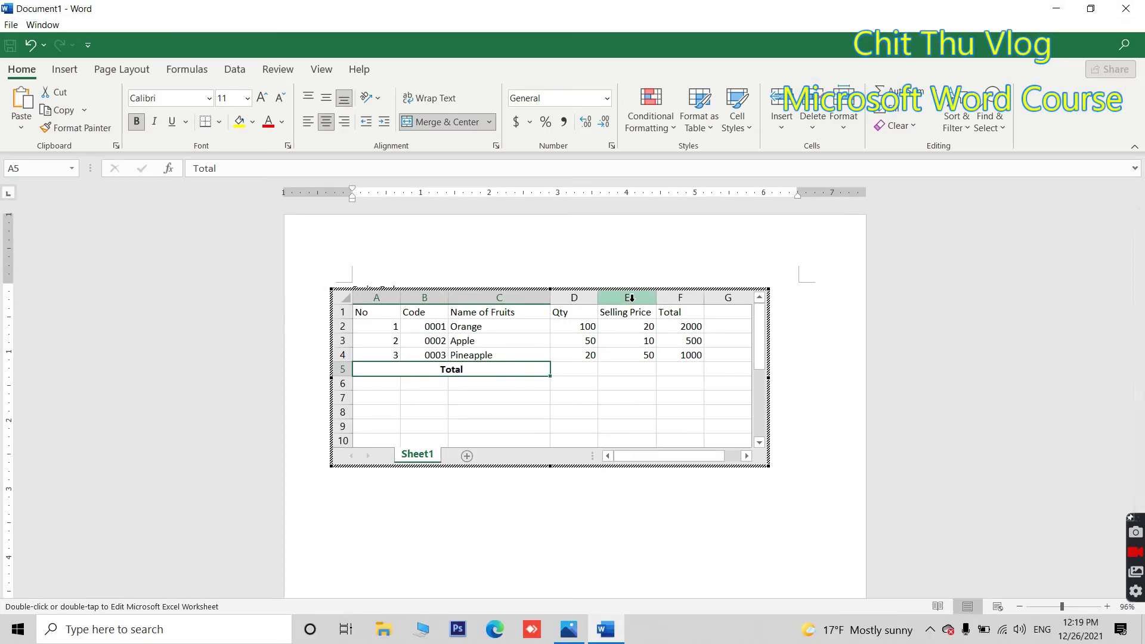
{"action": "left_click", "coordinate": [575, 368]}
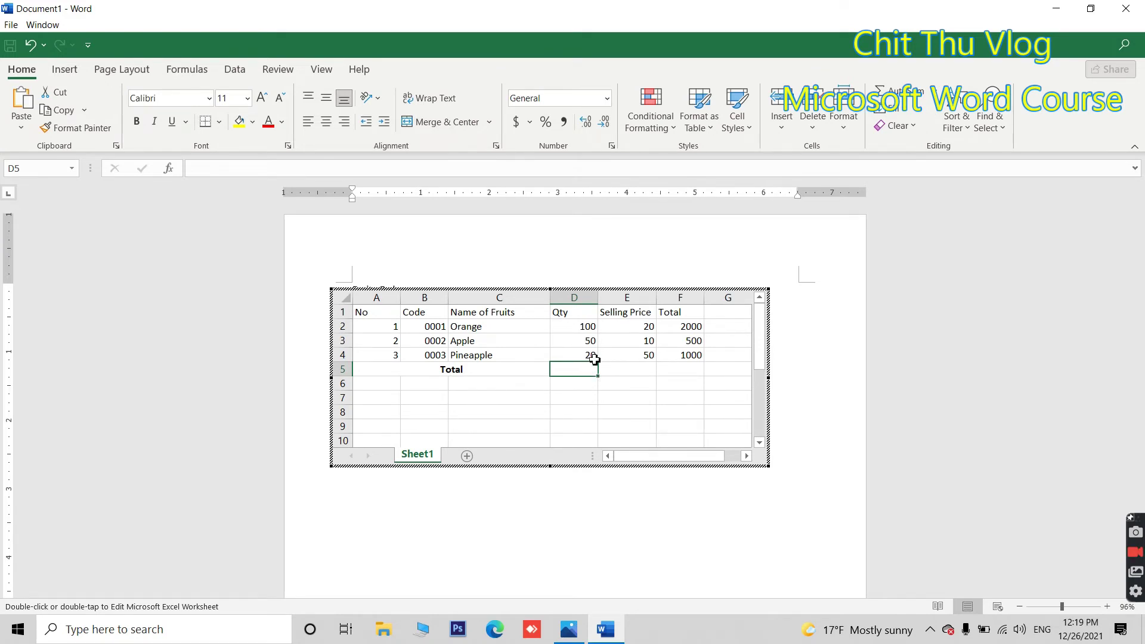
{"action": "left_click", "coordinate": [925, 94]}
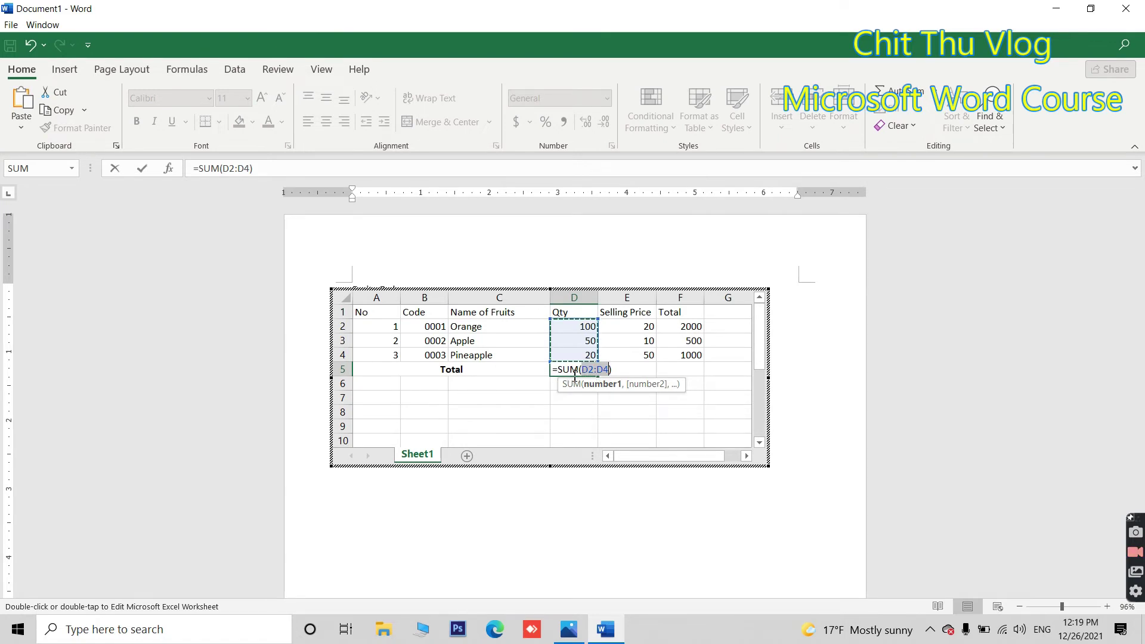
{"action": "key", "text": "Return"}
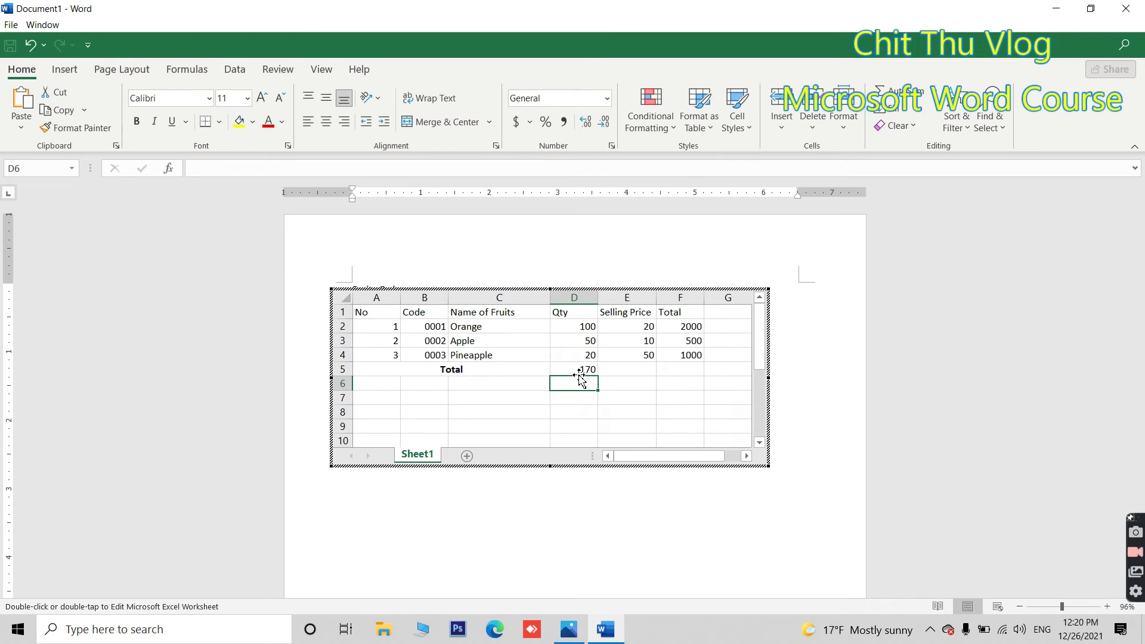
{"action": "left_click", "coordinate": [578, 373]}
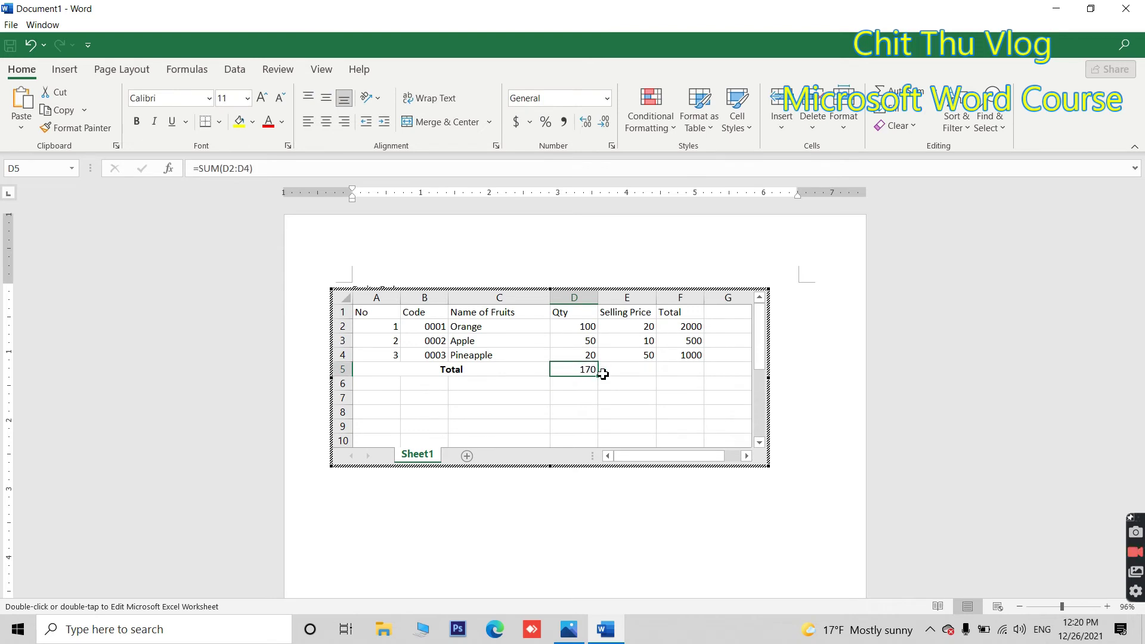
{"action": "left_click_drag", "start_coordinate": [599, 379], "coordinate": [685, 373]}
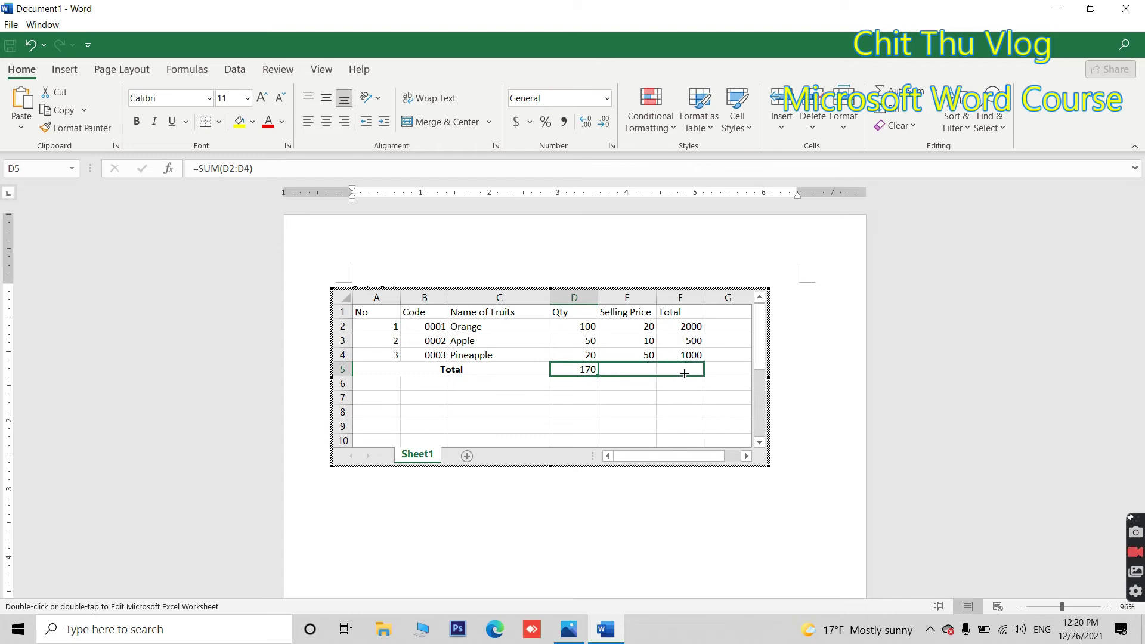
{"action": "left_click_drag", "start_coordinate": [684, 374], "coordinate": [686, 374]}
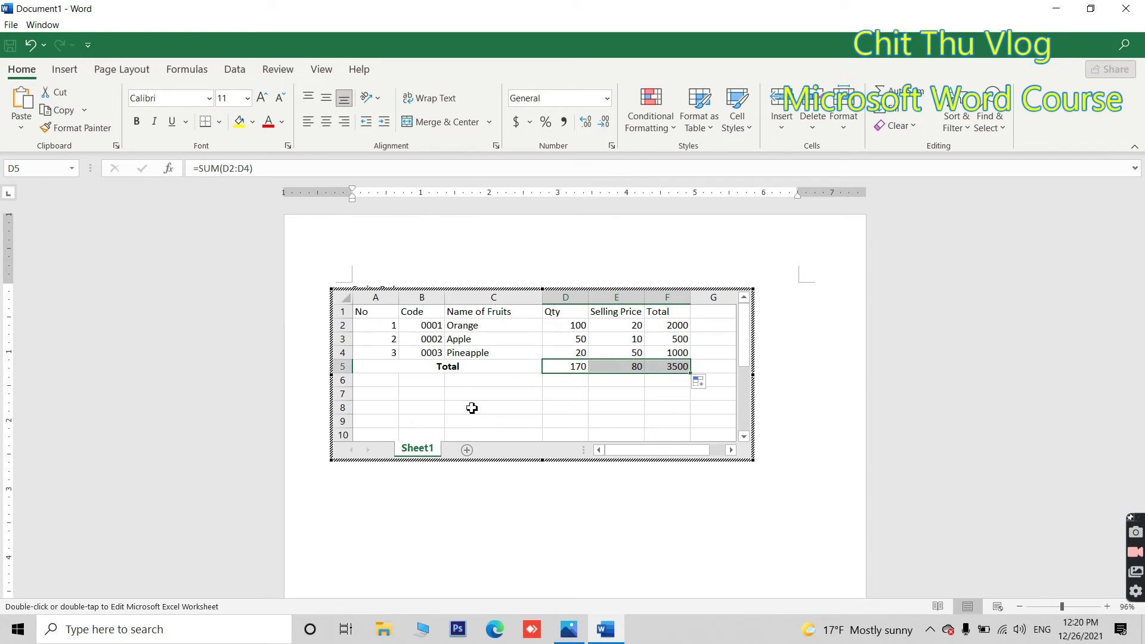
{"action": "left_click", "coordinate": [826, 420]}
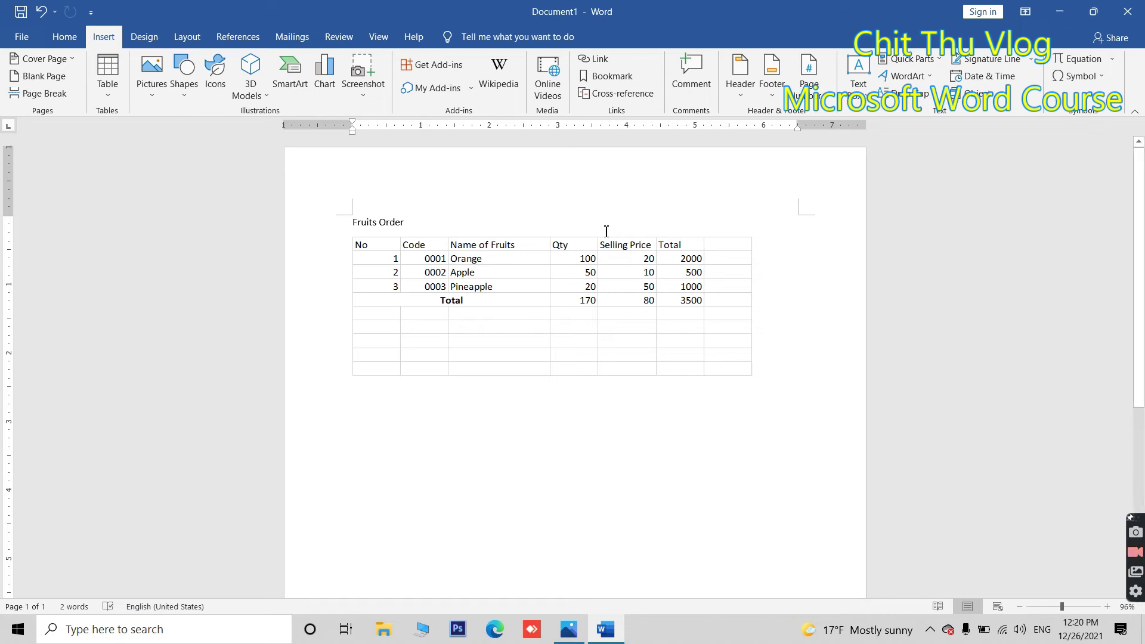
Apply All Borders to cells A1:F5 of the embedded fruit sheet
{"action": "double_click", "coordinate": [544, 287]}
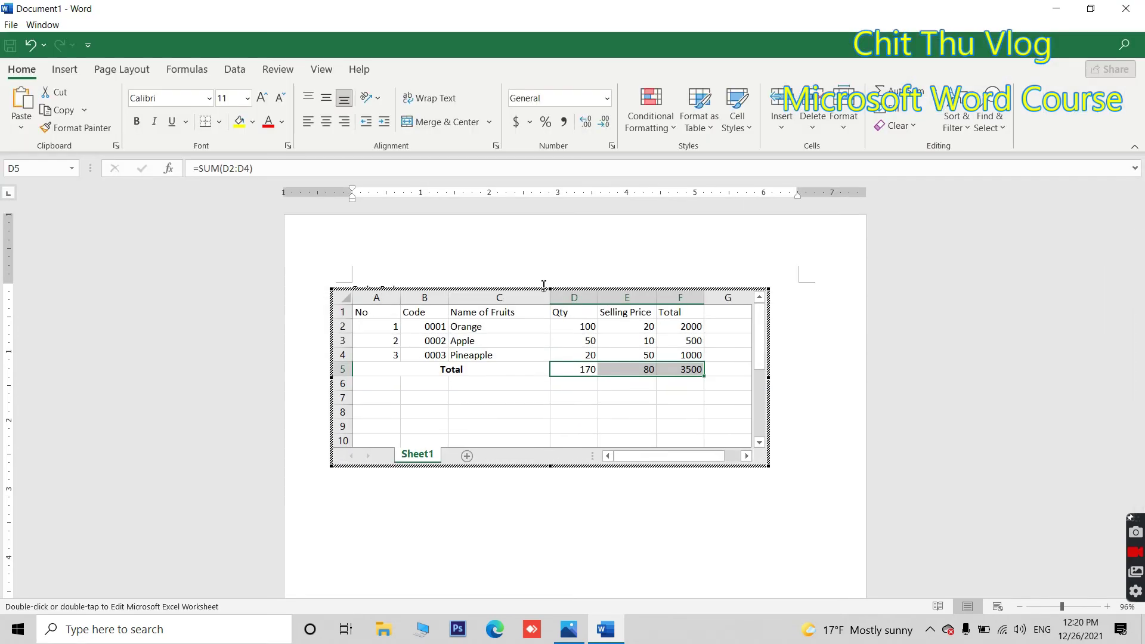
{"action": "left_click_drag", "start_coordinate": [361, 311], "coordinate": [694, 370]}
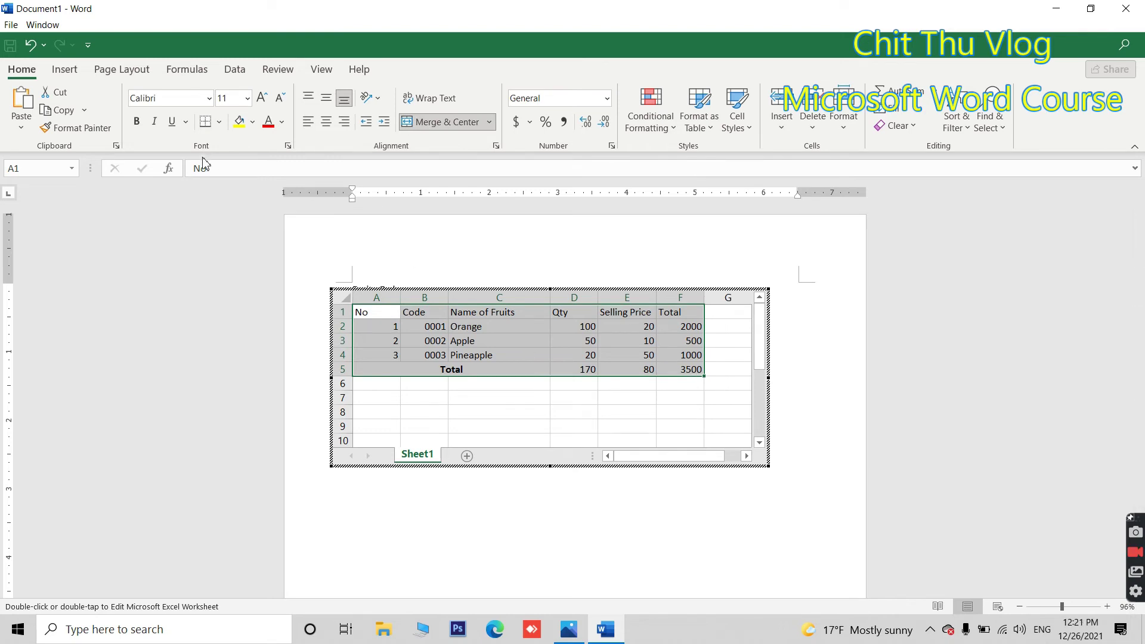
{"action": "left_click", "coordinate": [219, 121]}
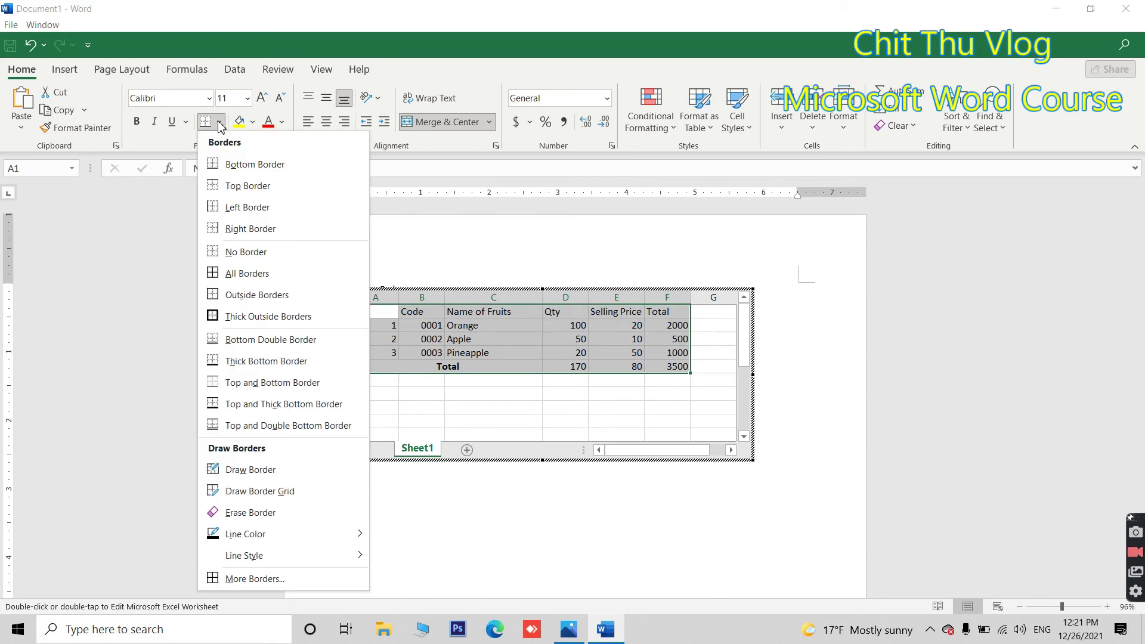
{"action": "left_click", "coordinate": [237, 275]}
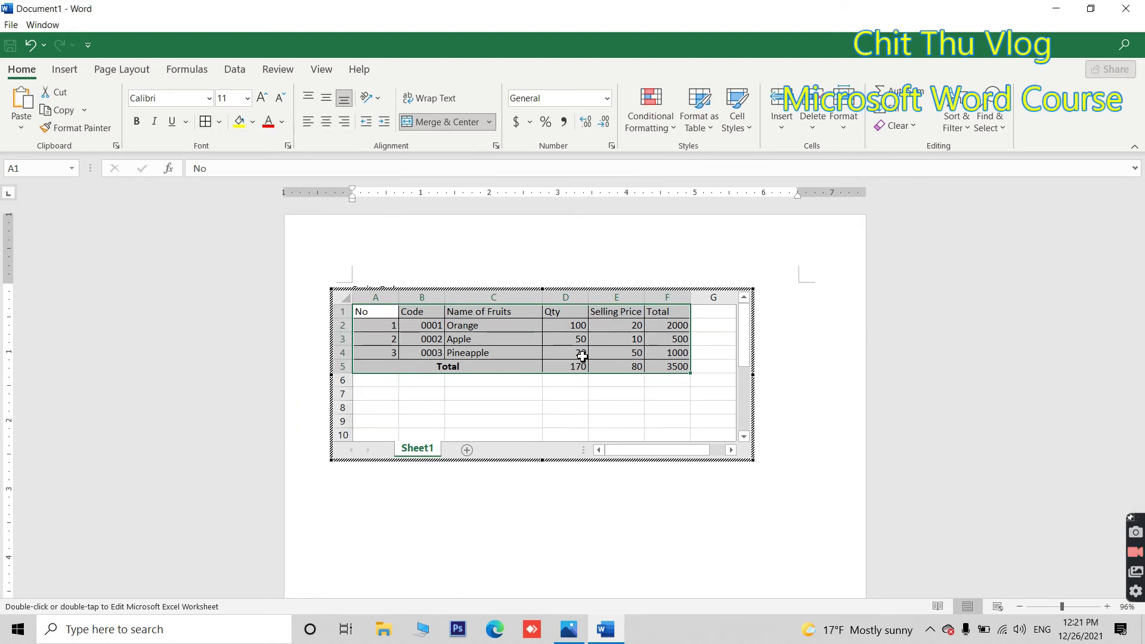
{"action": "left_click", "coordinate": [839, 465]}
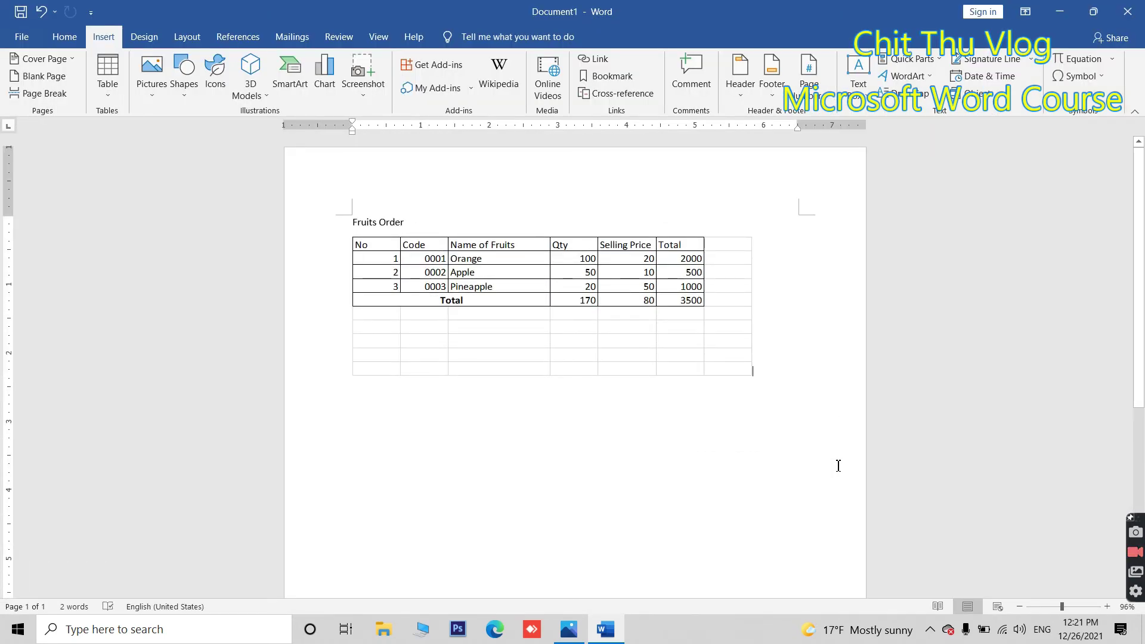
Resize the embedded sheet's frame so only rows 1–5 of the fruit table show
{"action": "double_click", "coordinate": [516, 268]}
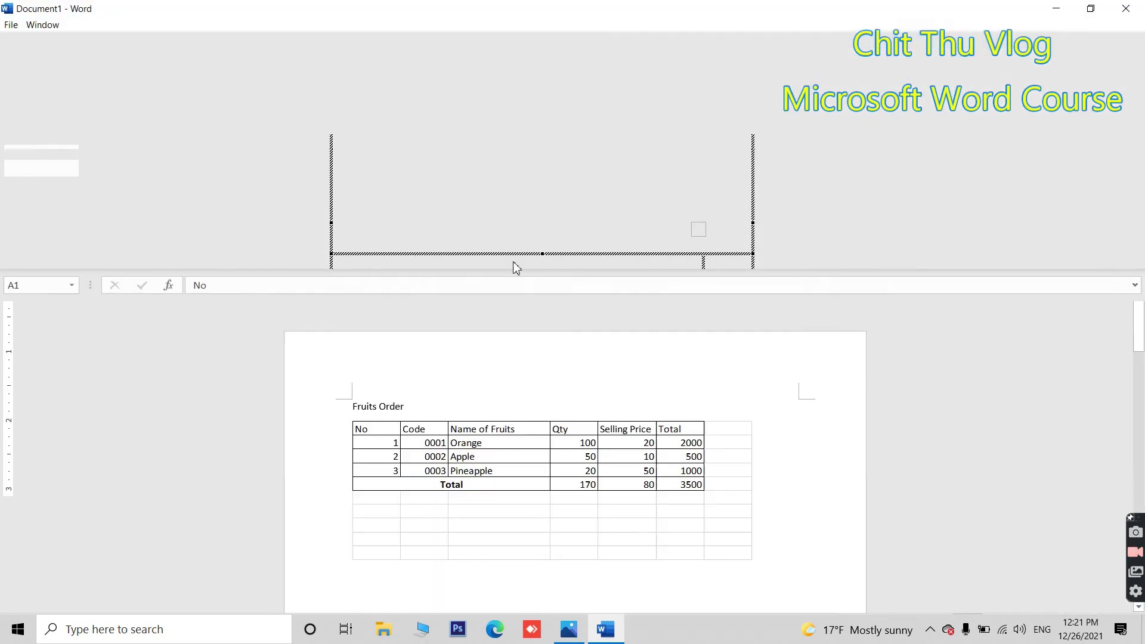
{"action": "mouse_move", "coordinate": [768, 466]}
{"action": "left_mouse_down"}
{"action": "mouse_move", "coordinate": [918, 522]}
{"action": "mouse_move", "coordinate": [705, 381]}
{"action": "left_mouse_up"}
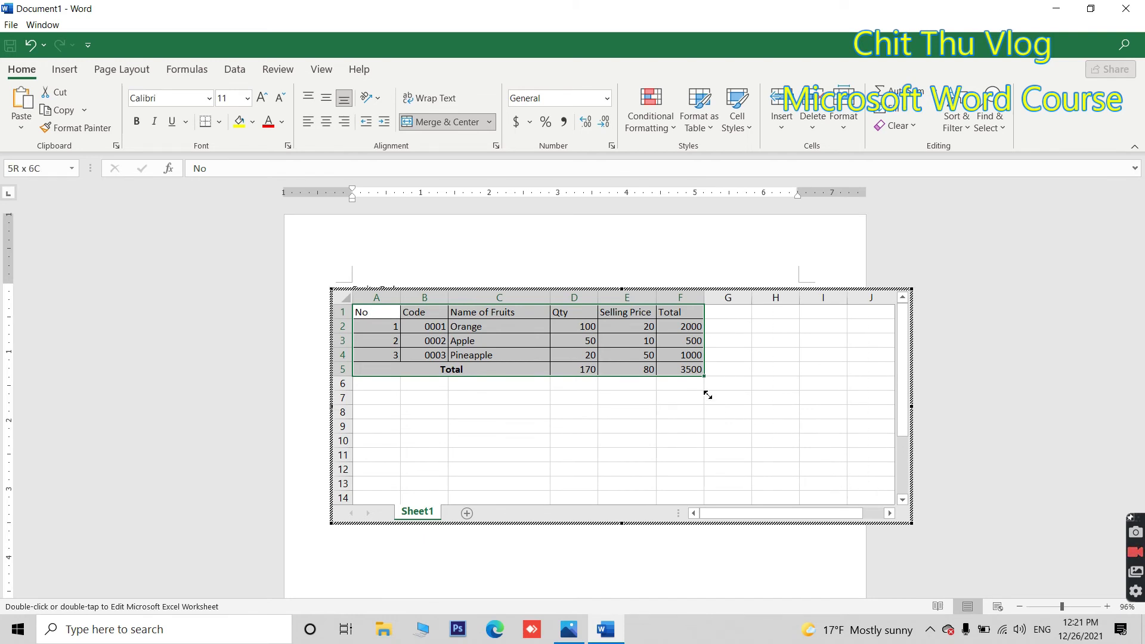
{"action": "left_click_drag", "start_coordinate": [705, 381], "coordinate": [693, 376]}
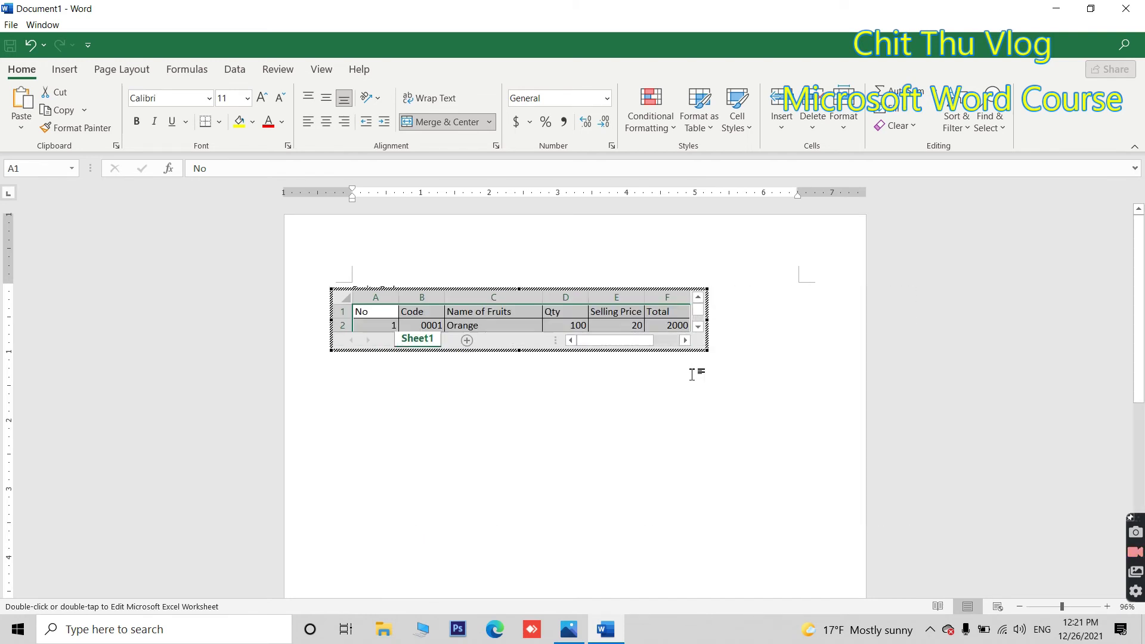
{"action": "left_click_drag", "start_coordinate": [710, 353], "coordinate": [731, 393]}
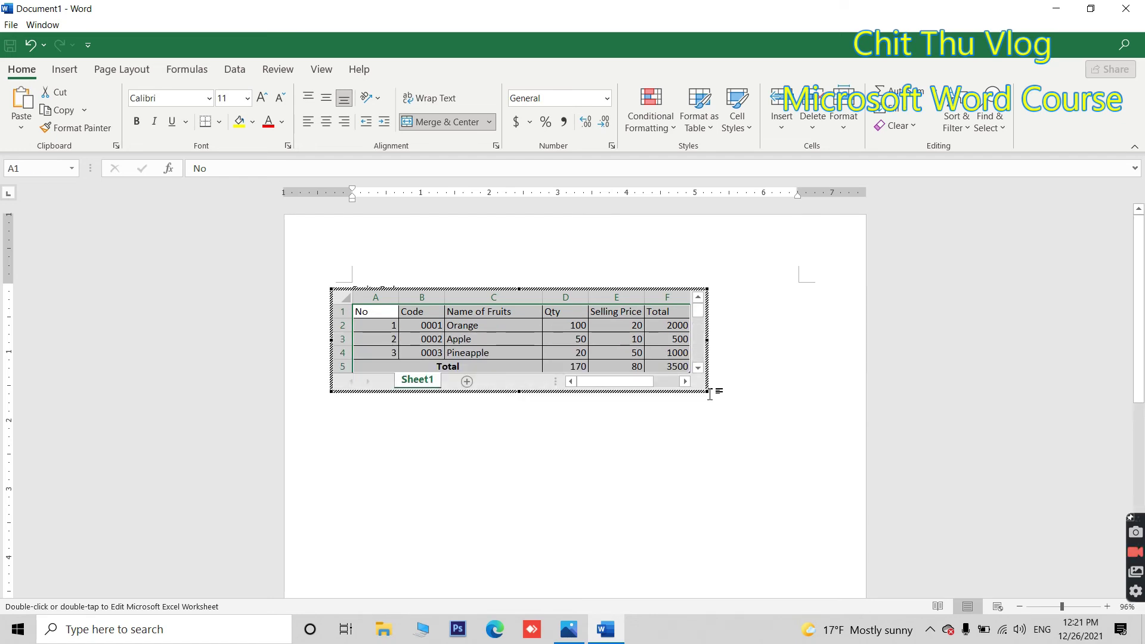
{"action": "left_click", "coordinate": [746, 462]}
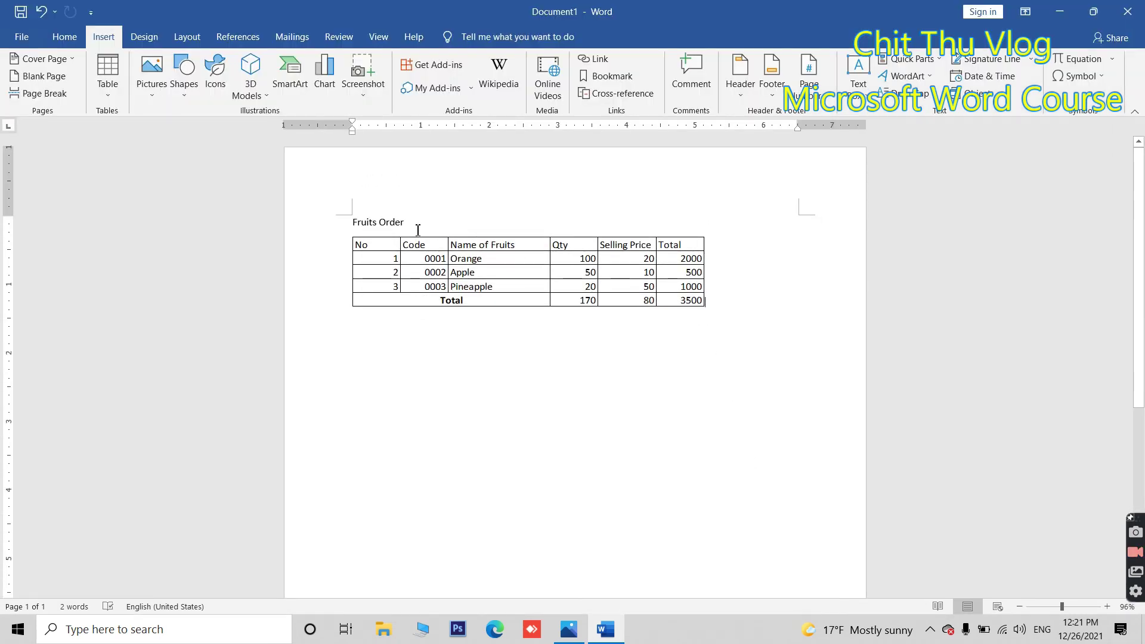
{"action": "left_click_drag", "start_coordinate": [411, 222], "coordinate": [351, 222]}
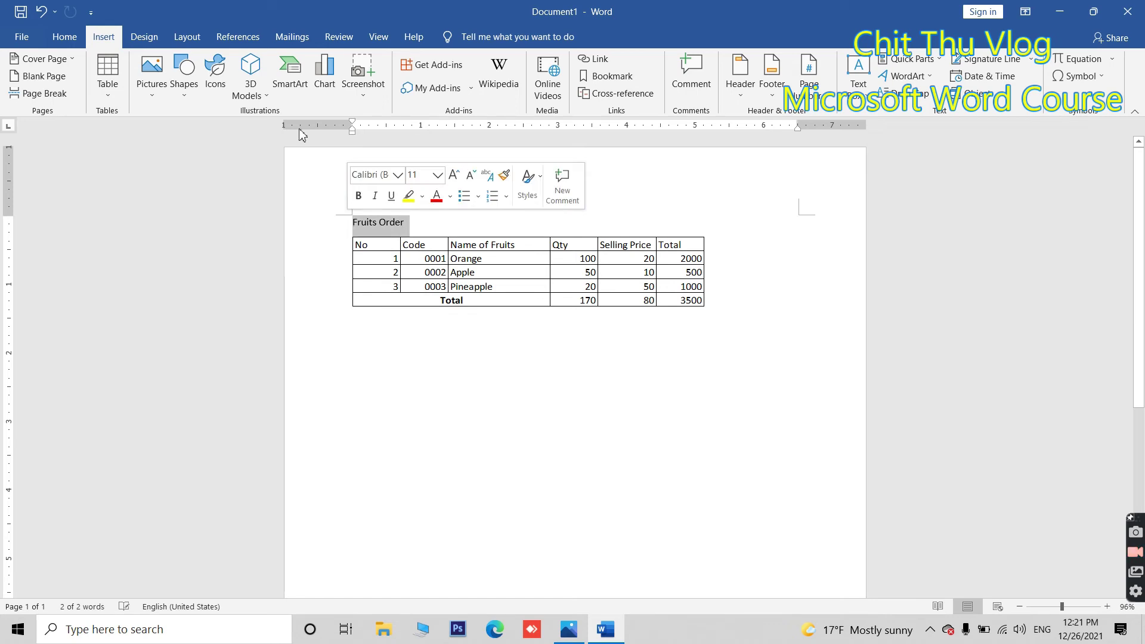
Center the Fruits Order title and set it to 22 pt
{"action": "left_click", "coordinate": [64, 37]}
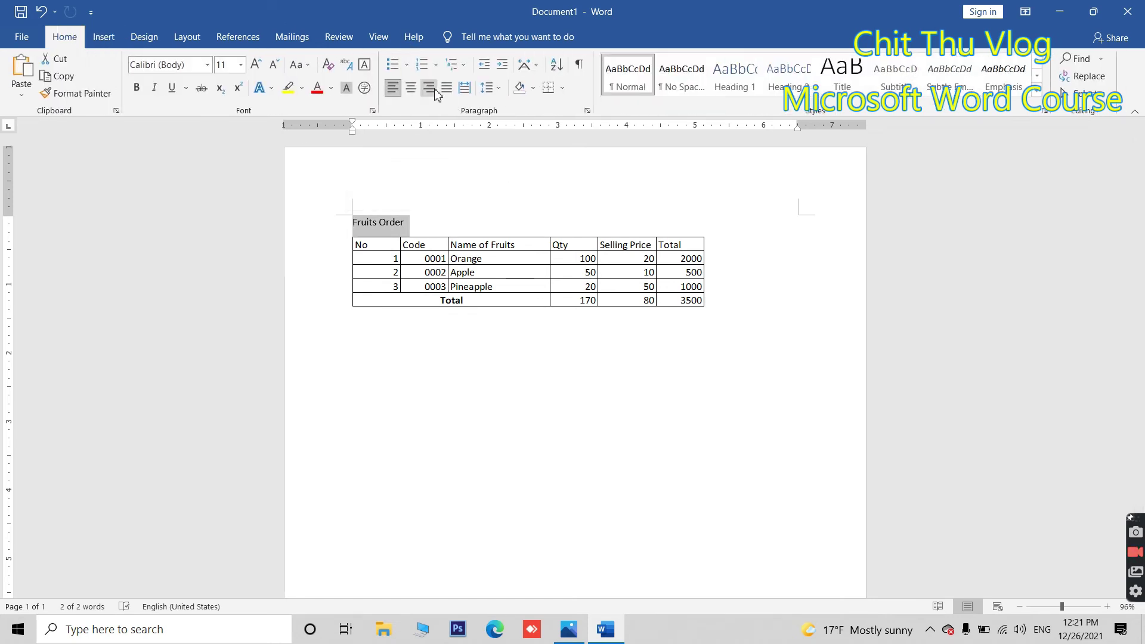
{"action": "left_click", "coordinate": [412, 89]}
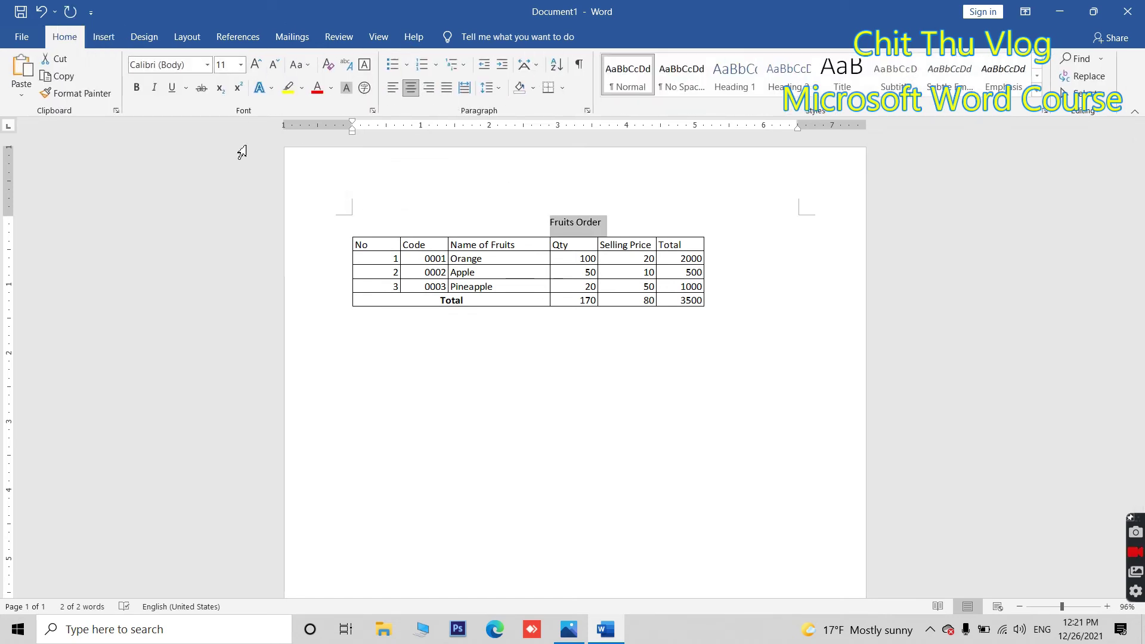
{"action": "left_click", "coordinate": [241, 65]}
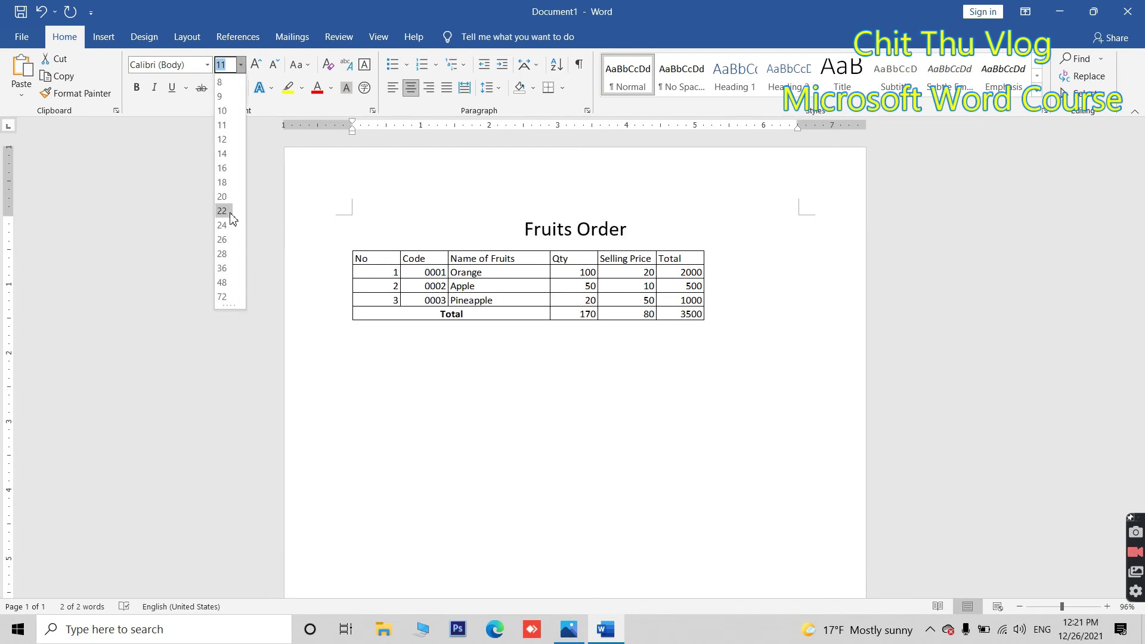
{"action": "left_click", "coordinate": [231, 215]}
Set the title font to Adobe Gothic Std B and enlarge the fruit table from its corner
{"action": "left_click", "coordinate": [207, 64]}
{"action": "scroll", "coordinate": [209, 234], "scroll_direction": "down", "scroll_amount": 5}
{"action": "scroll", "coordinate": [209, 227], "scroll_direction": "down", "scroll_amount": 5}
{"action": "scroll", "coordinate": [209, 215], "scroll_direction": "down", "scroll_amount": 5}
{"action": "scroll", "coordinate": [212, 216], "scroll_direction": "down", "scroll_amount": 5}
{"action": "scroll", "coordinate": [209, 216], "scroll_direction": "down", "scroll_amount": 5}
{"action": "scroll", "coordinate": [209, 216], "scroll_direction": "down", "scroll_amount": 5}
{"action": "scroll", "coordinate": [209, 216], "scroll_direction": "down", "scroll_amount": 2}
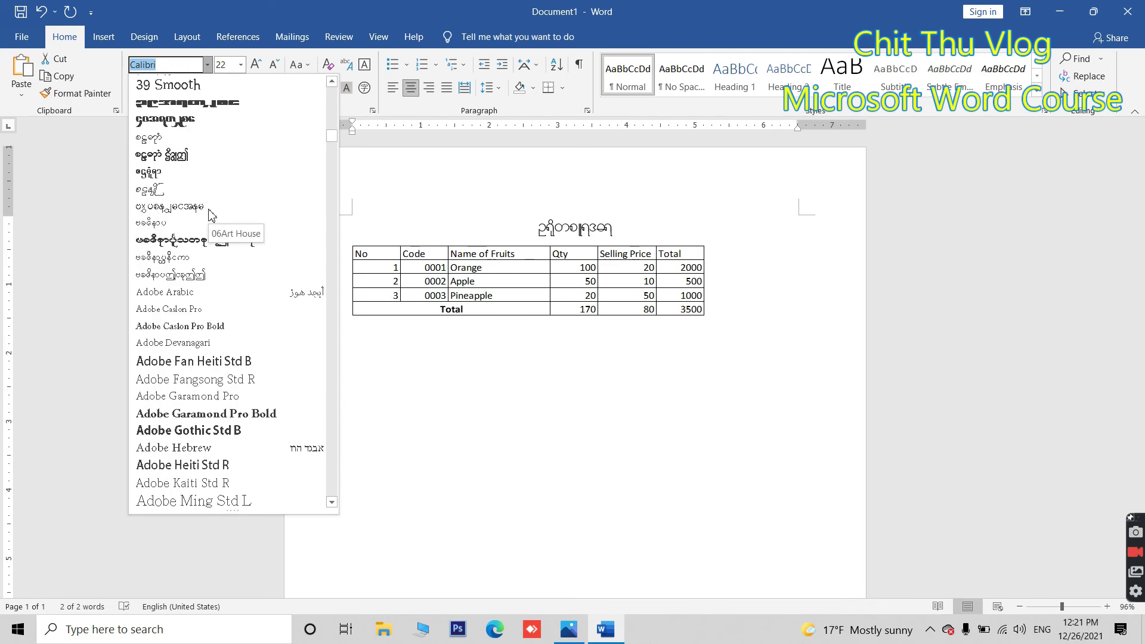
{"action": "left_click", "coordinate": [218, 430]}
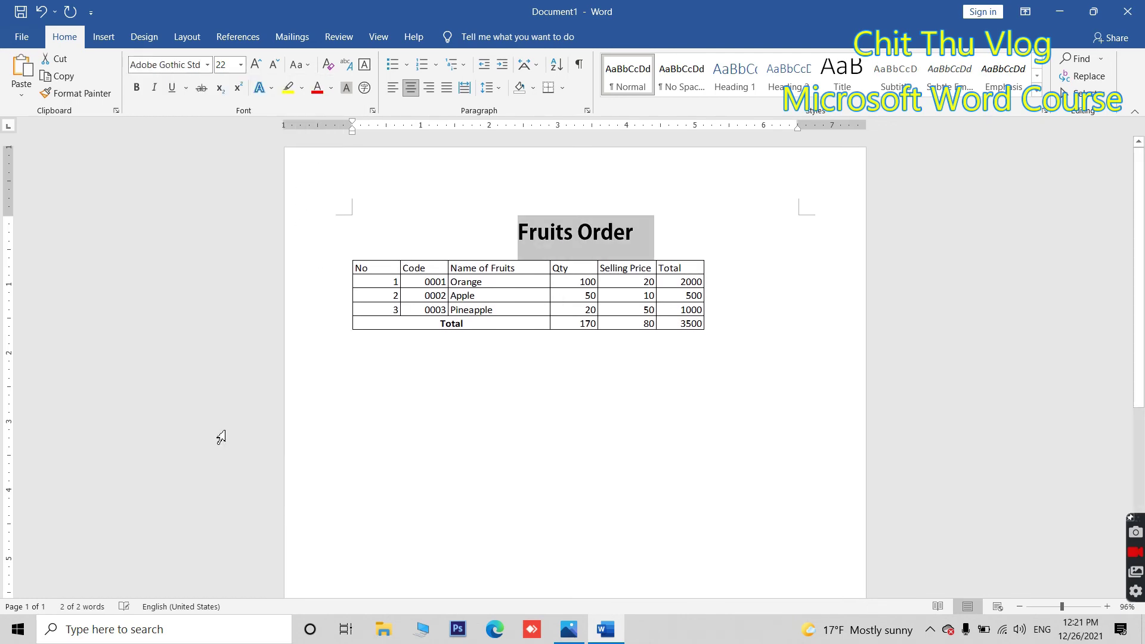
{"action": "left_click", "coordinate": [699, 320]}
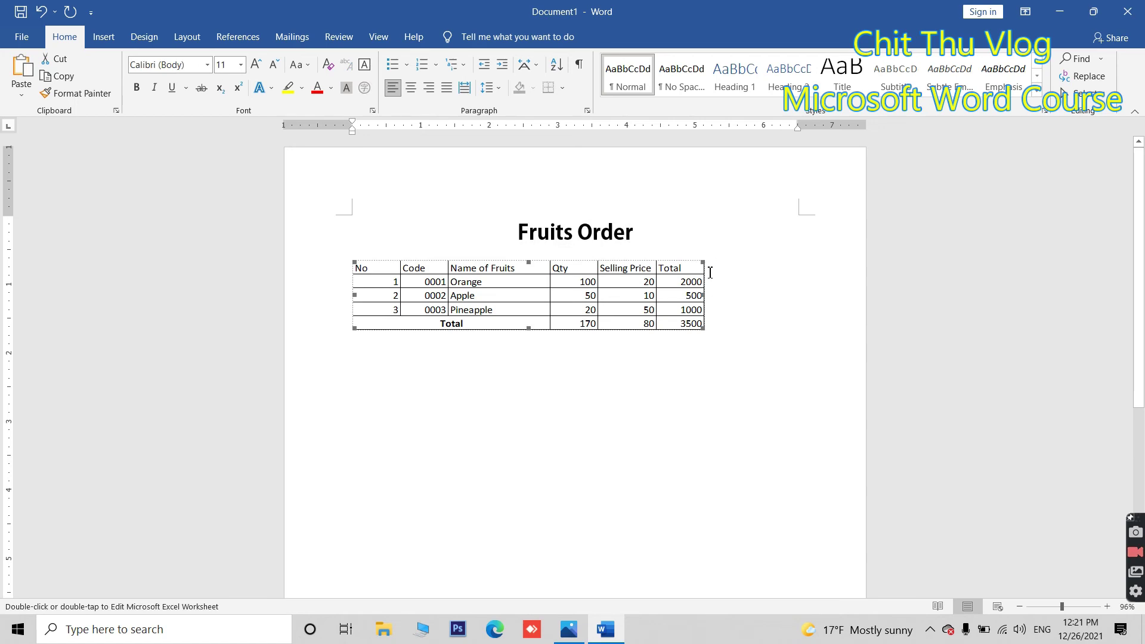
{"action": "left_click_drag", "start_coordinate": [703, 327], "coordinate": [807, 319]}
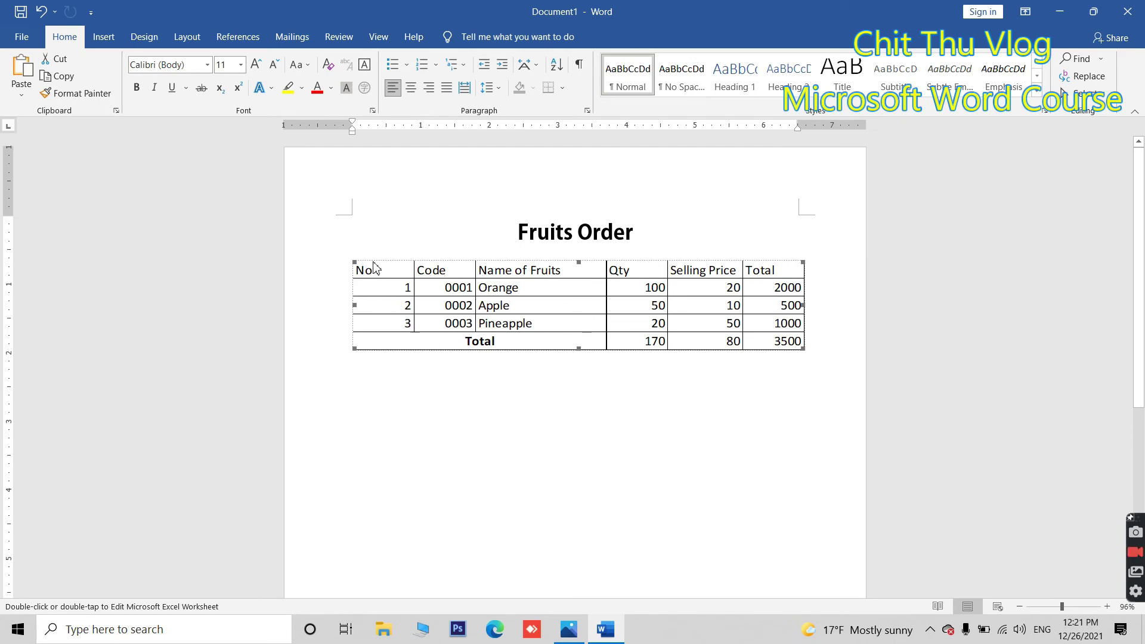
Reapply All Borders to every cell of the enlarged fruit table
{"action": "double_click", "coordinate": [545, 305]}
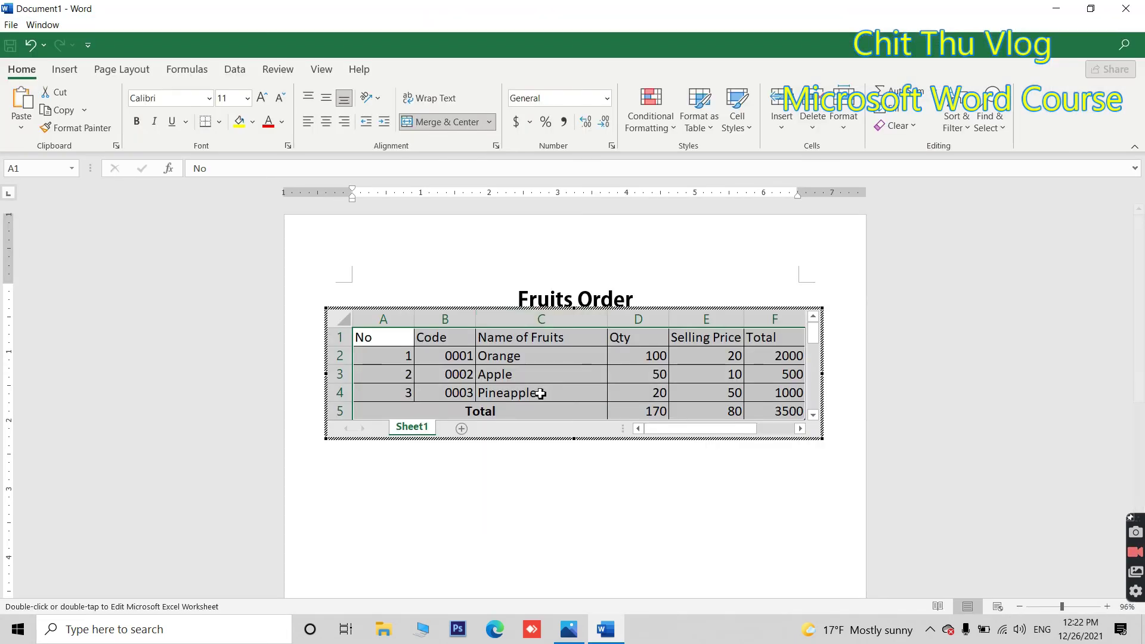
{"action": "mouse_move", "coordinate": [366, 336]}
{"action": "left_mouse_down"}
{"action": "mouse_move", "coordinate": [617, 366]}
{"action": "mouse_move", "coordinate": [776, 412]}
{"action": "left_mouse_up"}
{"action": "left_click", "coordinate": [219, 121]}
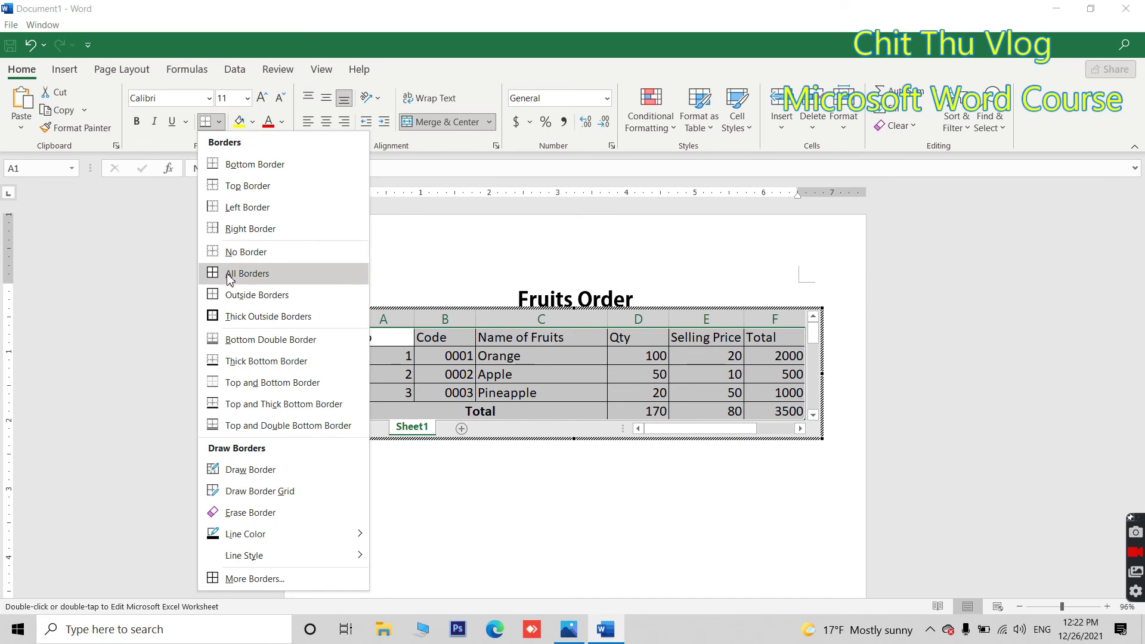
{"action": "left_click", "coordinate": [230, 274]}
{"action": "left_click", "coordinate": [731, 569]}
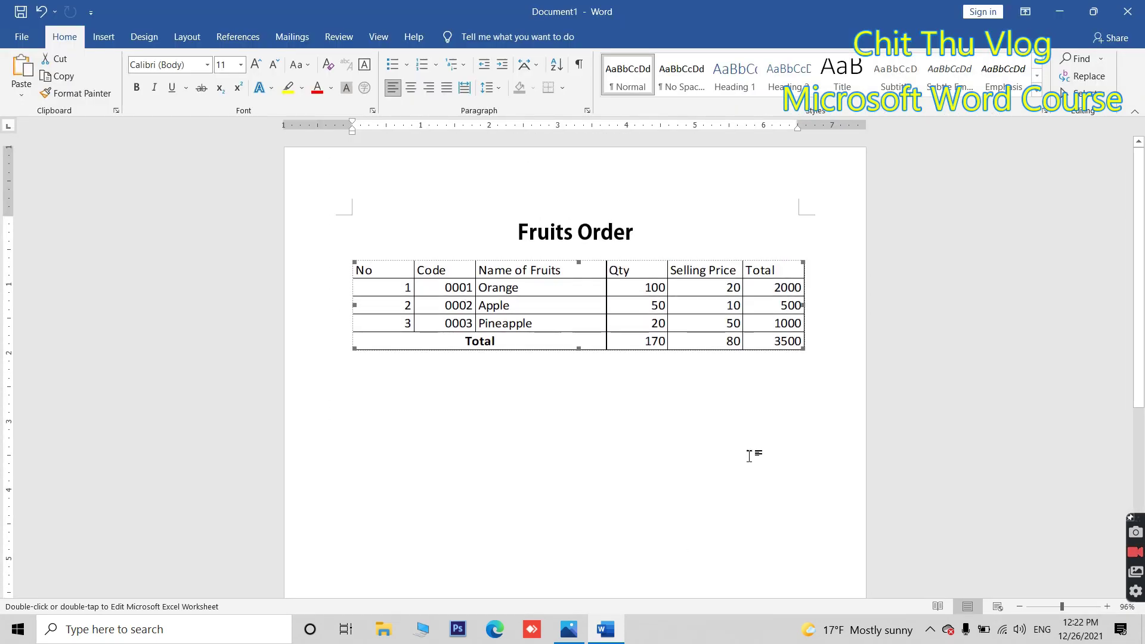
{"action": "double_click", "coordinate": [358, 271]}
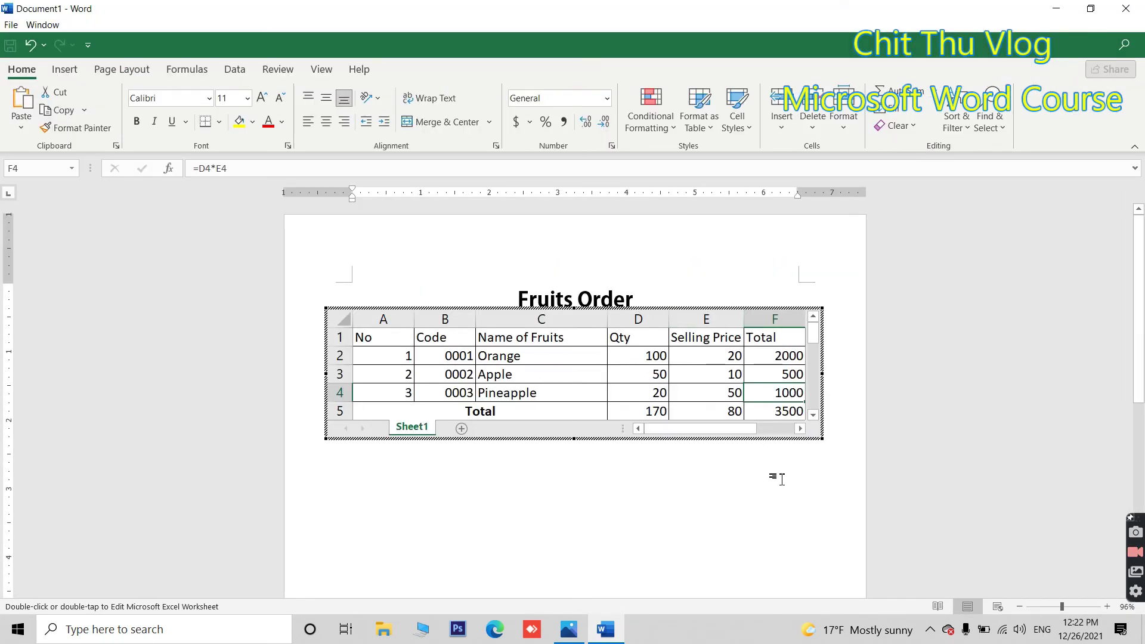
Center the header labels No through Total in row 1 of the fruit table
{"action": "left_click", "coordinate": [361, 339]}
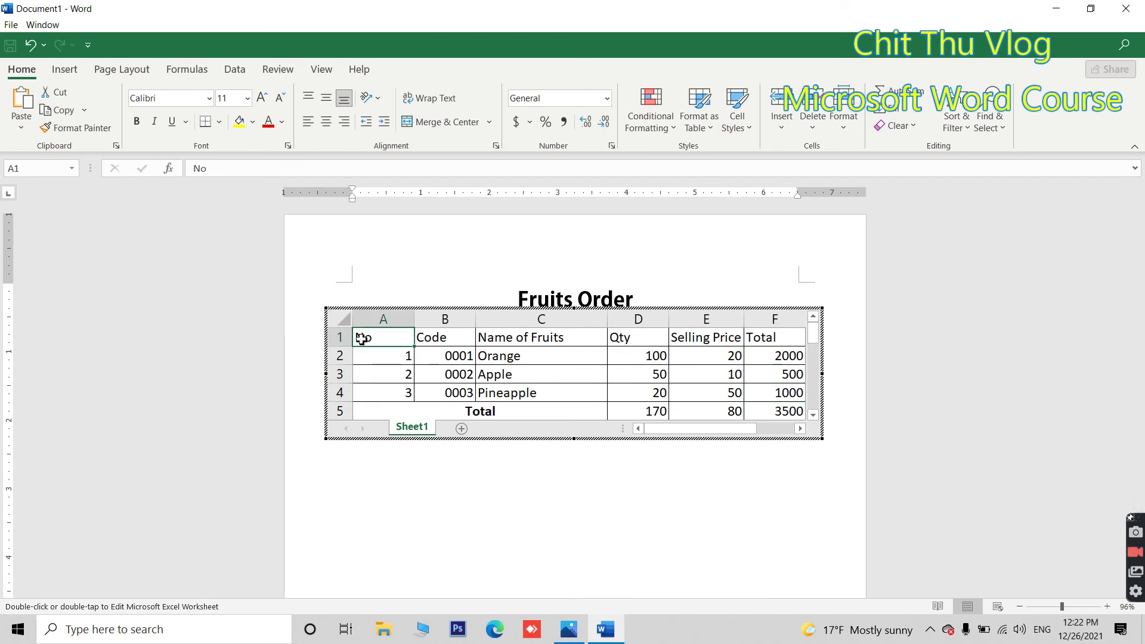
{"action": "left_click_drag", "start_coordinate": [361, 340], "coordinate": [803, 346]}
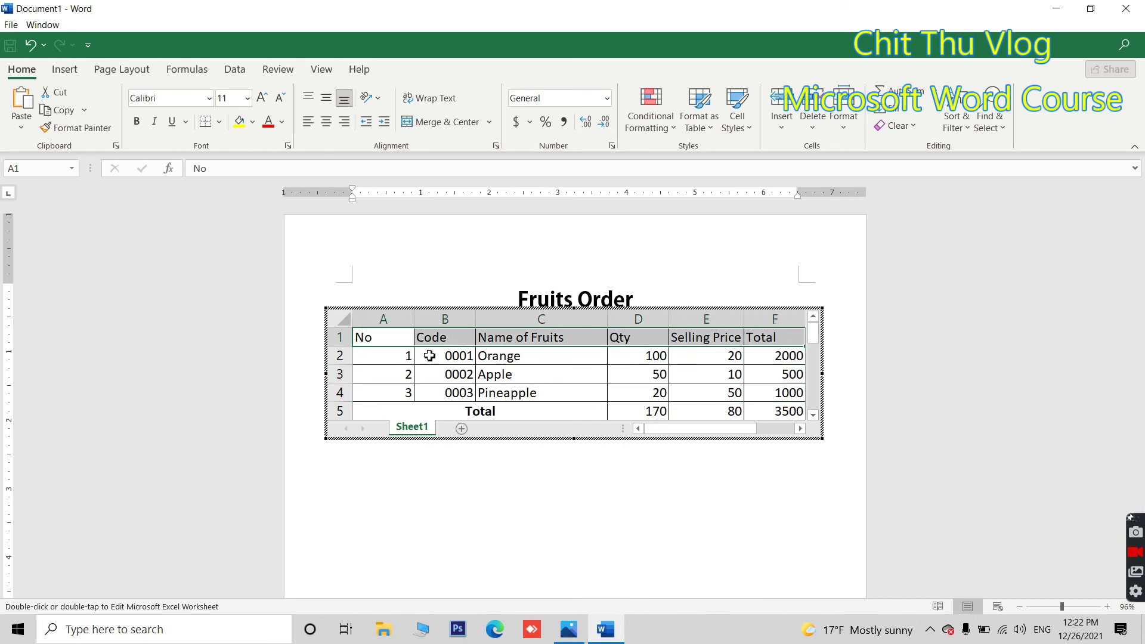
{"action": "left_click", "coordinate": [366, 343]}
{"action": "left_click_drag", "start_coordinate": [397, 345], "coordinate": [748, 345]}
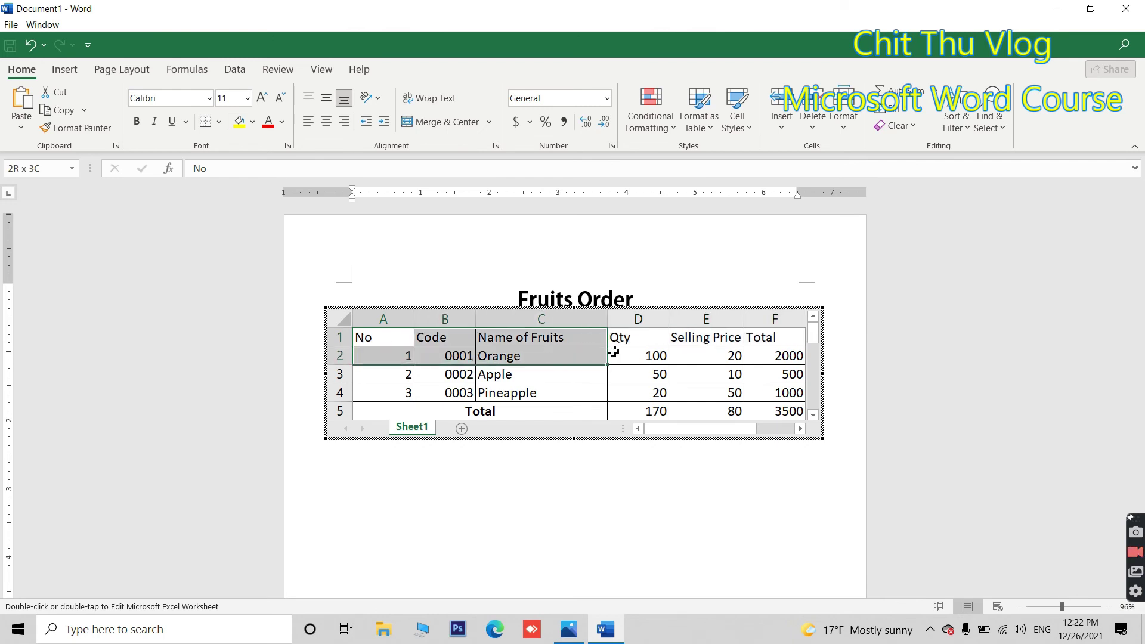
{"action": "left_click", "coordinate": [326, 121]}
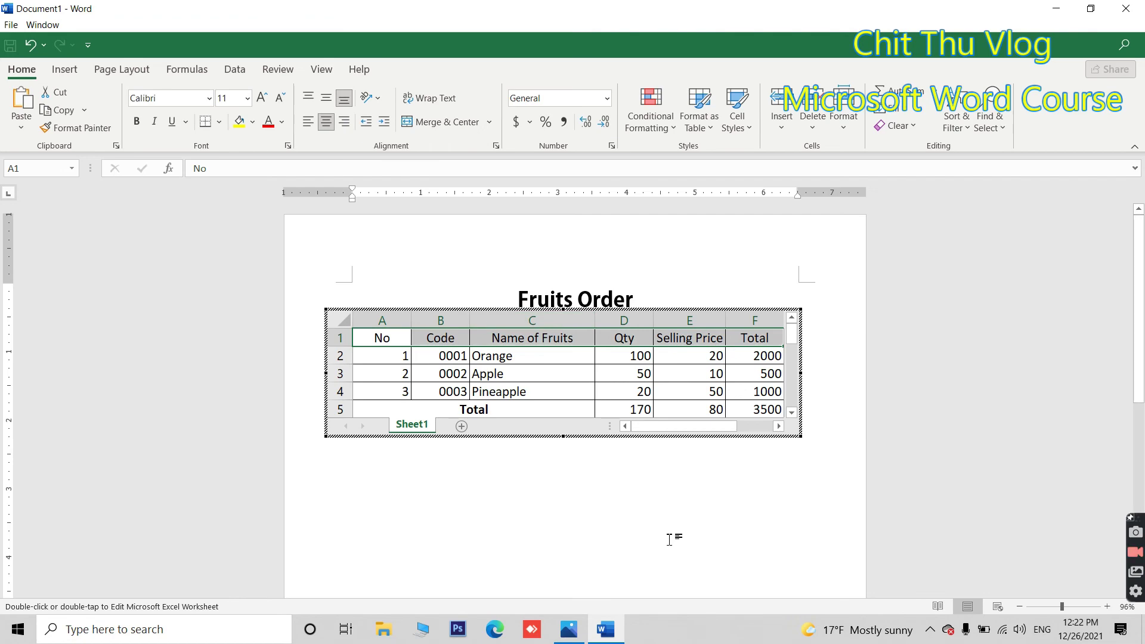
{"action": "left_click", "coordinate": [670, 536]}
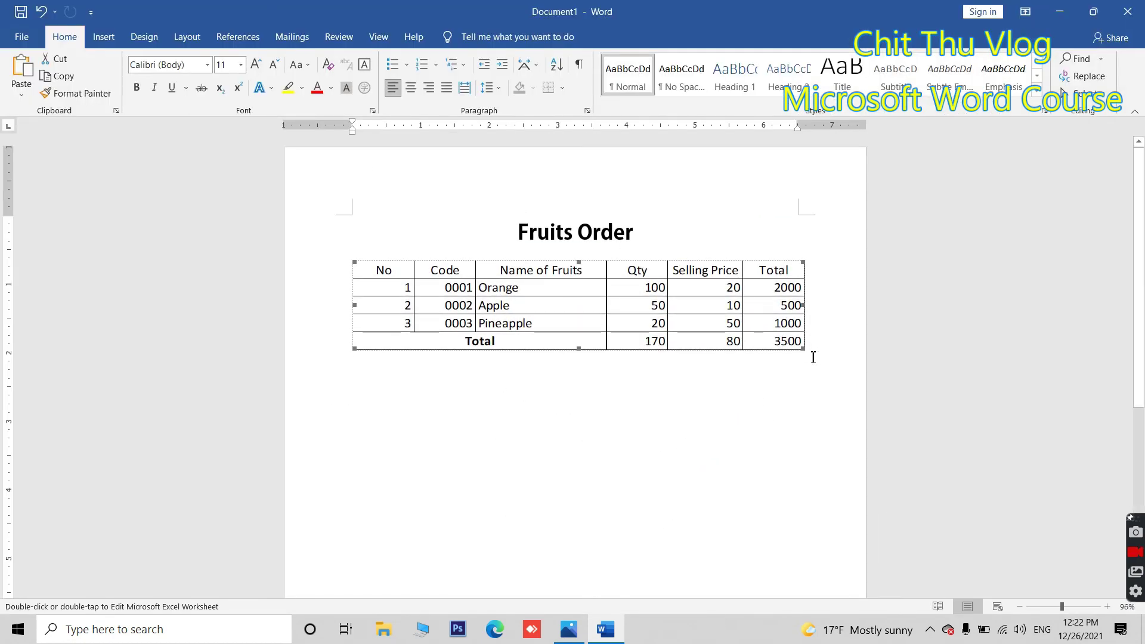
{"action": "left_click_drag", "start_coordinate": [802, 346], "coordinate": [816, 357]}
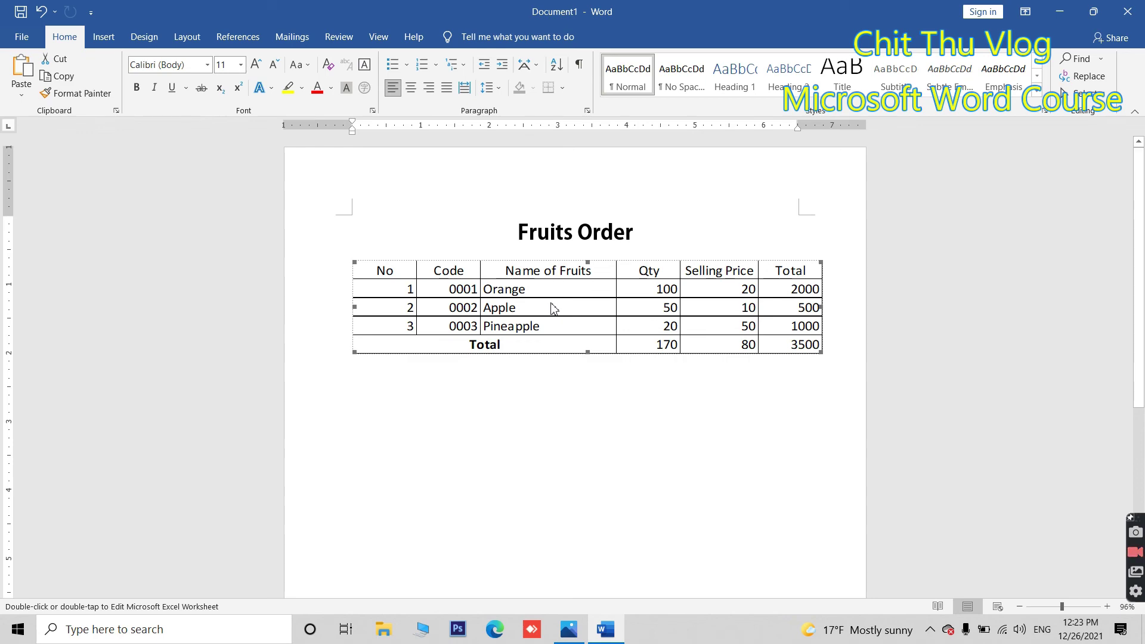
Check the widened fruit sheet with its 170, 80 and 3500 totals, then reselect the table
{"action": "double_click", "coordinate": [554, 308]}
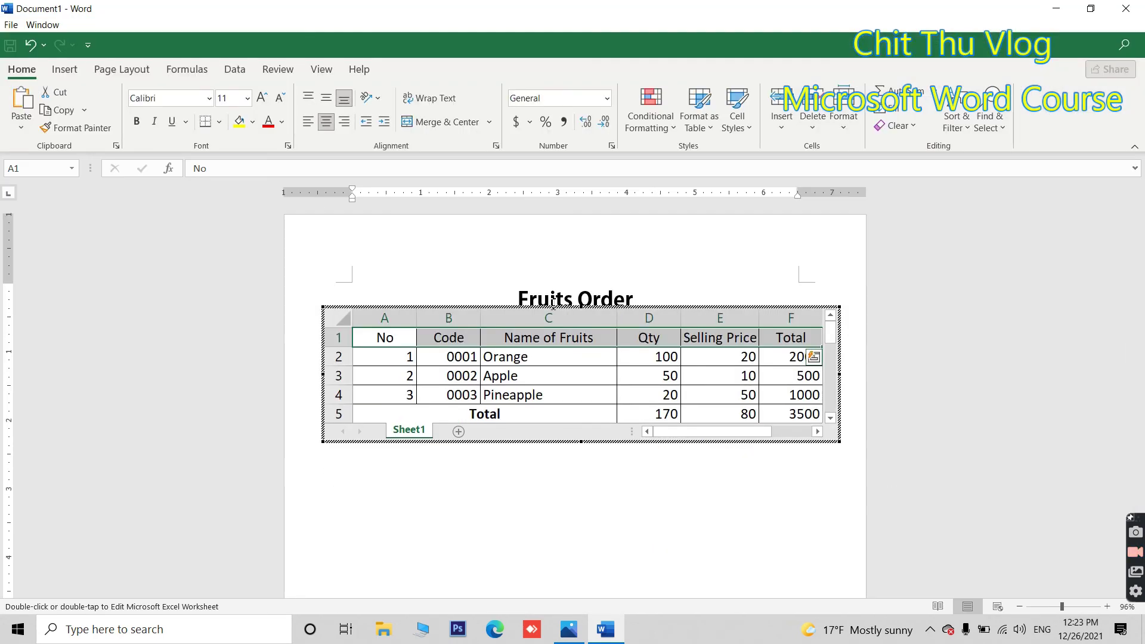
{"action": "scroll", "coordinate": [476, 374], "scroll_direction": "down", "scroll_amount": 1}
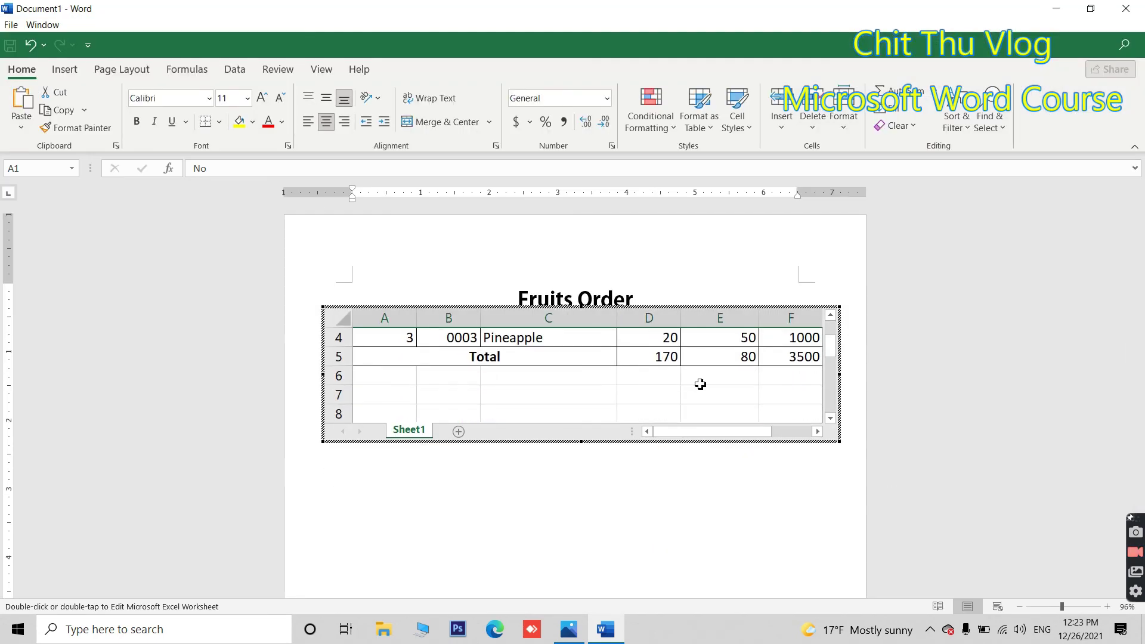
{"action": "scroll", "coordinate": [697, 383], "scroll_direction": "up", "scroll_amount": 1}
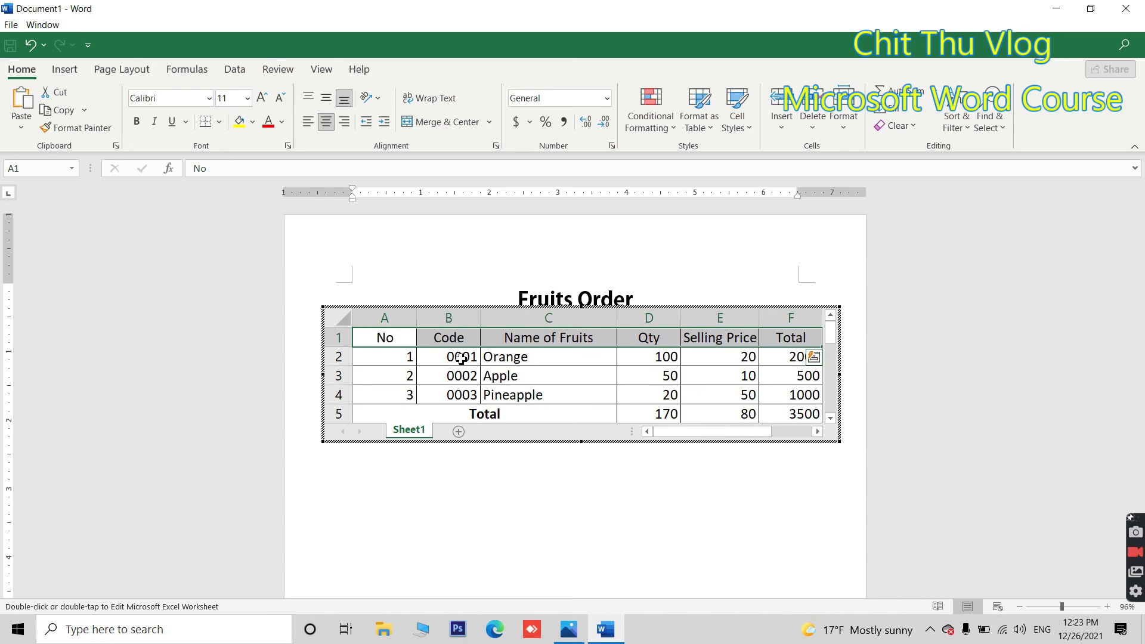
{"action": "left_click", "coordinate": [623, 508]}
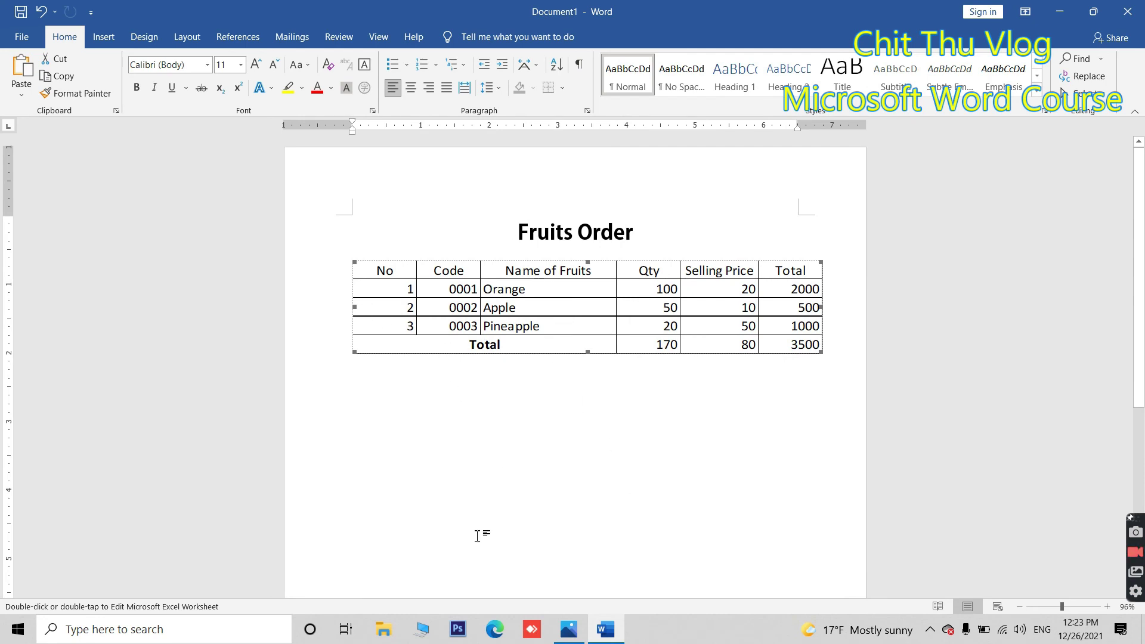
{"action": "left_click", "coordinate": [365, 274]}
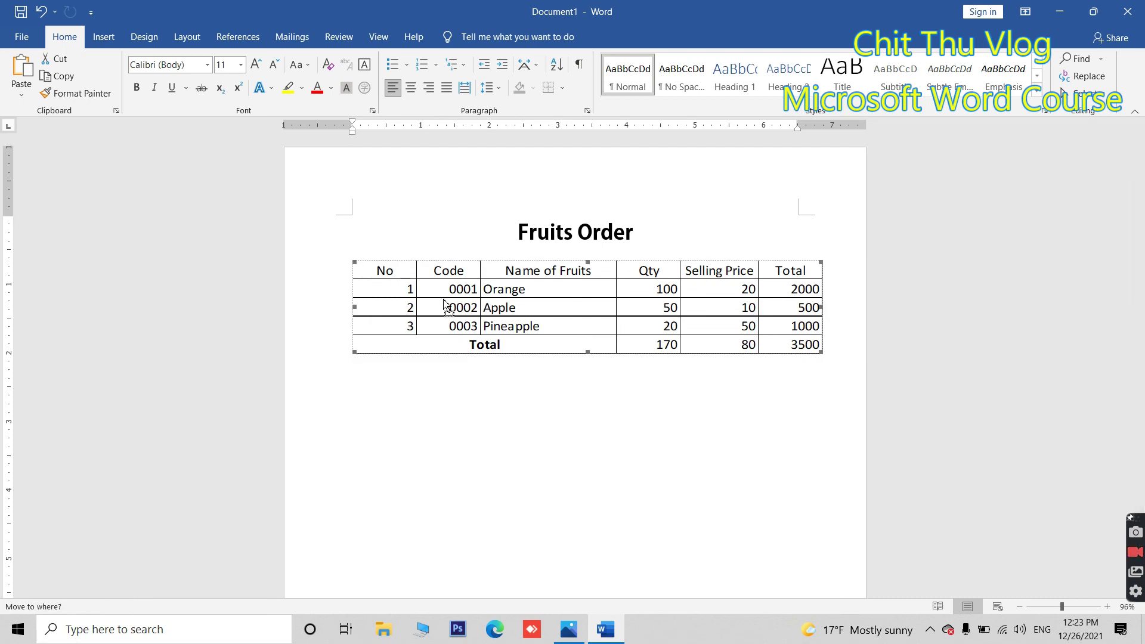
{"action": "left_click", "coordinate": [369, 286]}
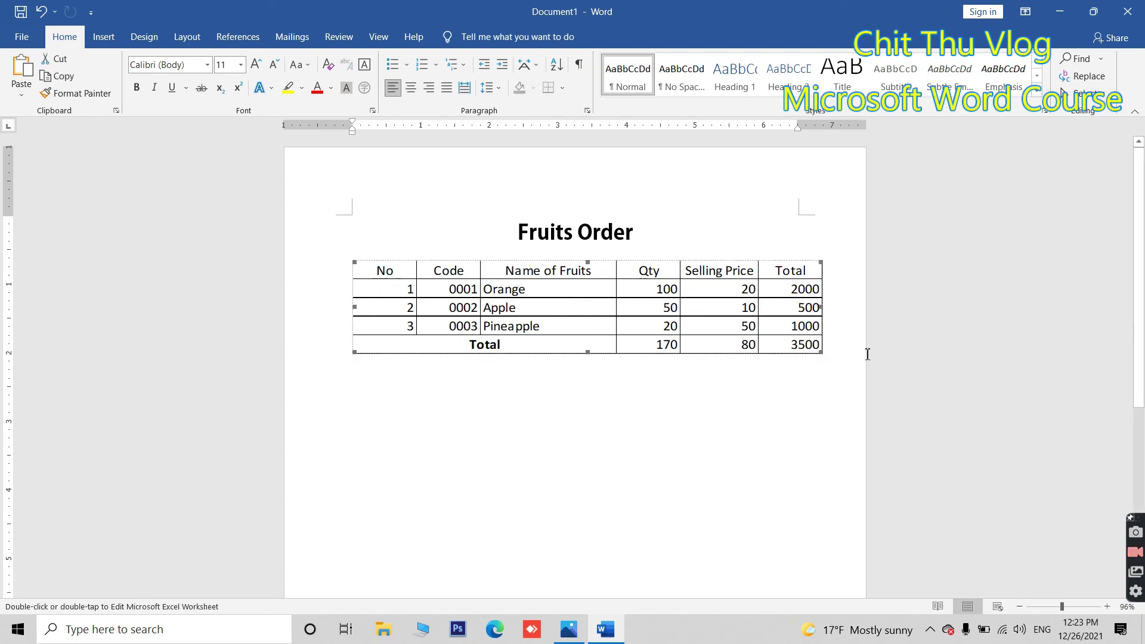
{"action": "double_click", "coordinate": [810, 351]}
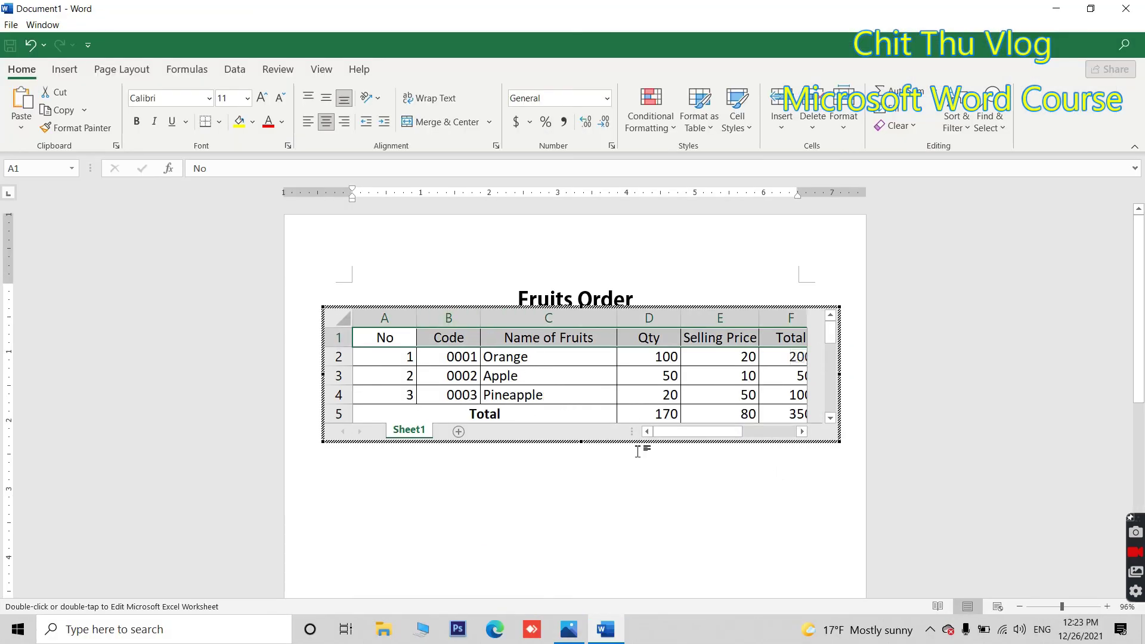
{"action": "left_click", "coordinate": [623, 500]}
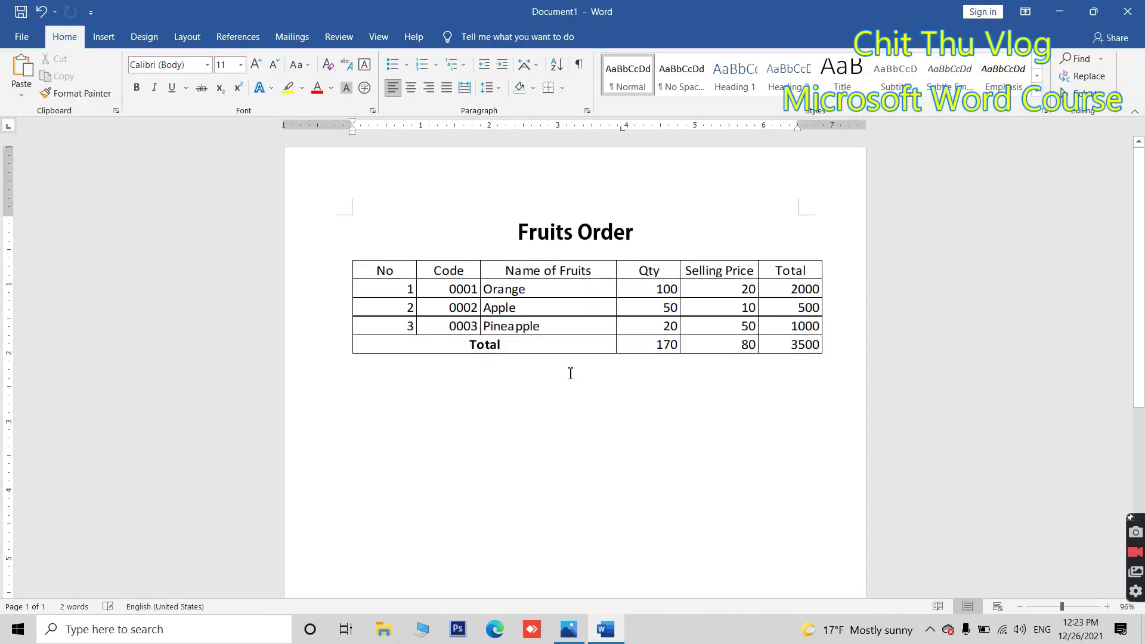
{"action": "left_click", "coordinate": [647, 315]}
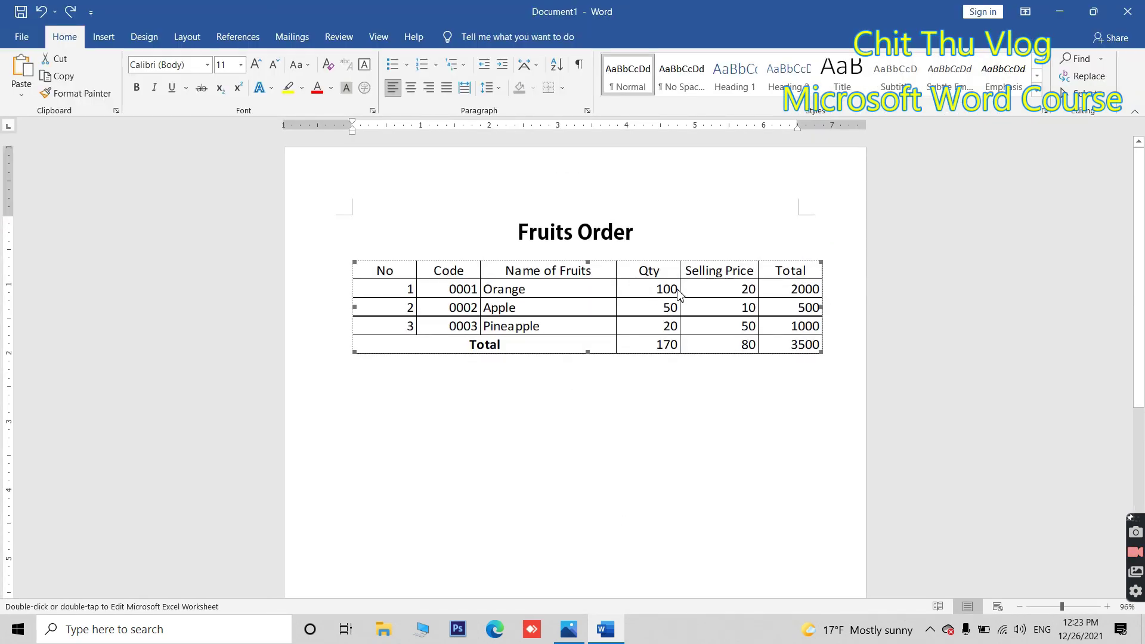